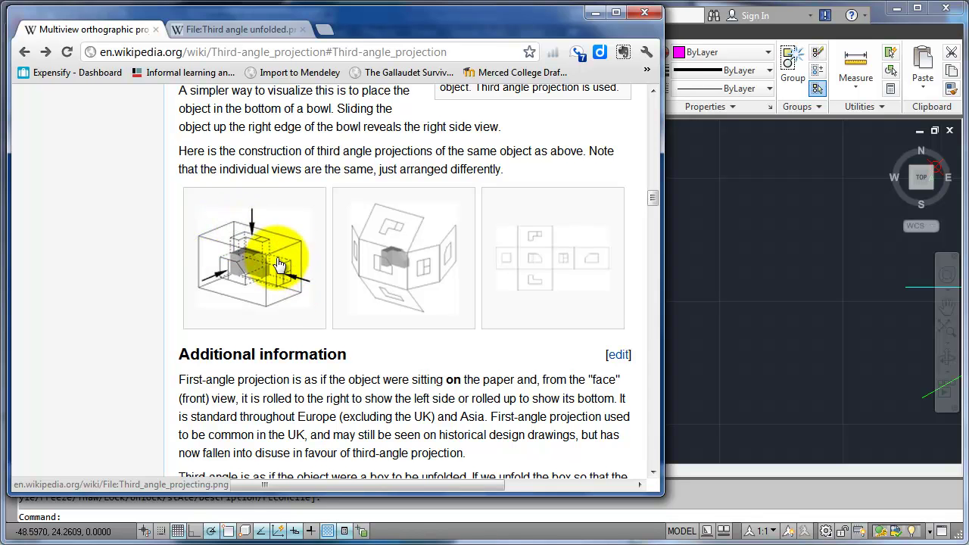
# View the Third angle unfolded image in Chrome, then return to Points and Planes.dwg.
pyautogui.click(250, 28)
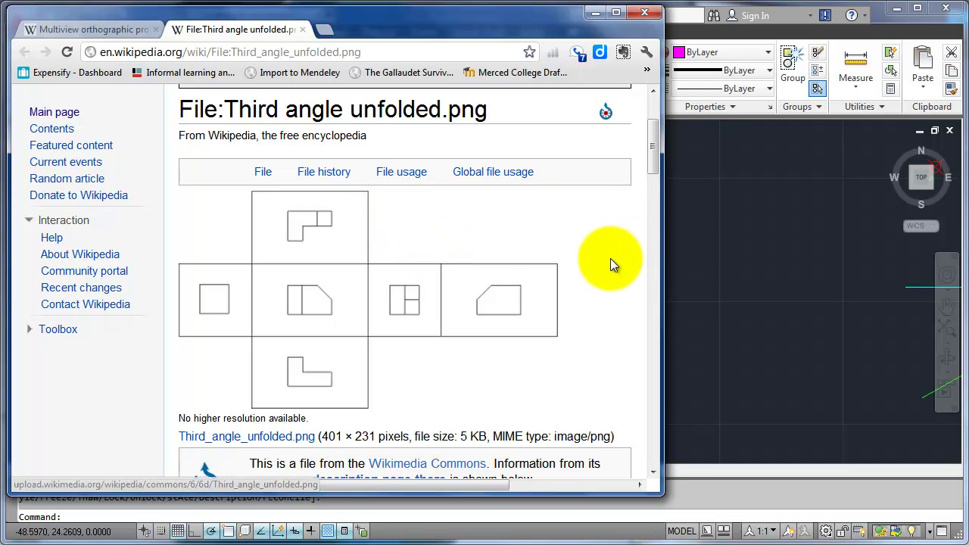
pyautogui.click(726, 237)
pyautogui.click(557, 288)
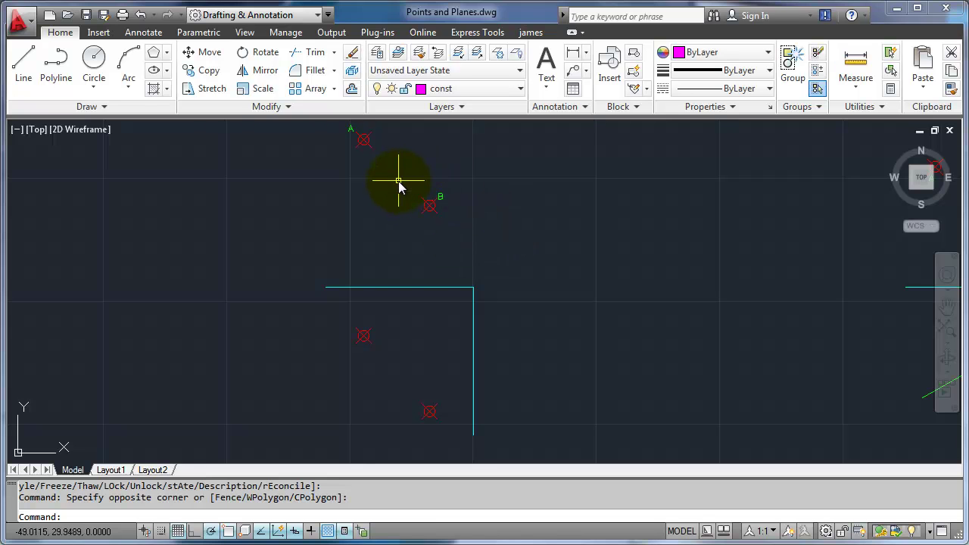
# Draw vertical magenta projectors from points A and B down to their lower-view points.
pyautogui.write('l')
pyautogui.press('Return')
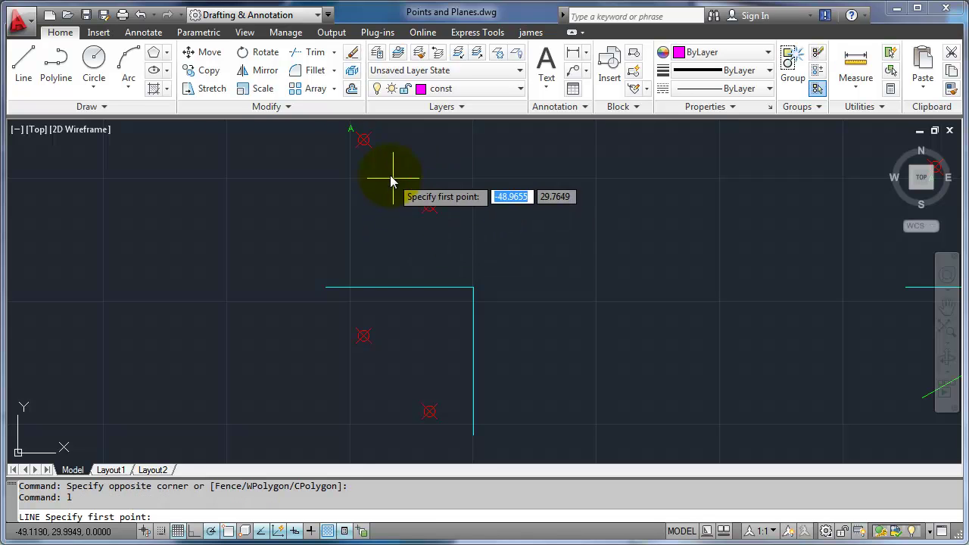
pyautogui.click(363, 139)
pyautogui.click(364, 335)
pyautogui.press('Return')
pyautogui.click(426, 265)
pyautogui.click(427, 264)
pyautogui.press('Escape')
pyautogui.press('Return')
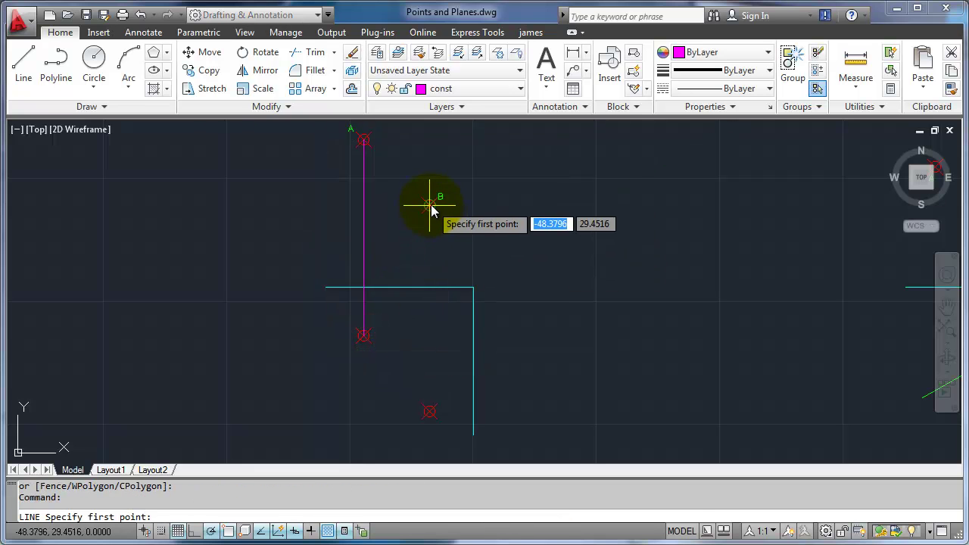
pyautogui.click(429, 206)
pyautogui.click(429, 411)
pyautogui.press('Return')
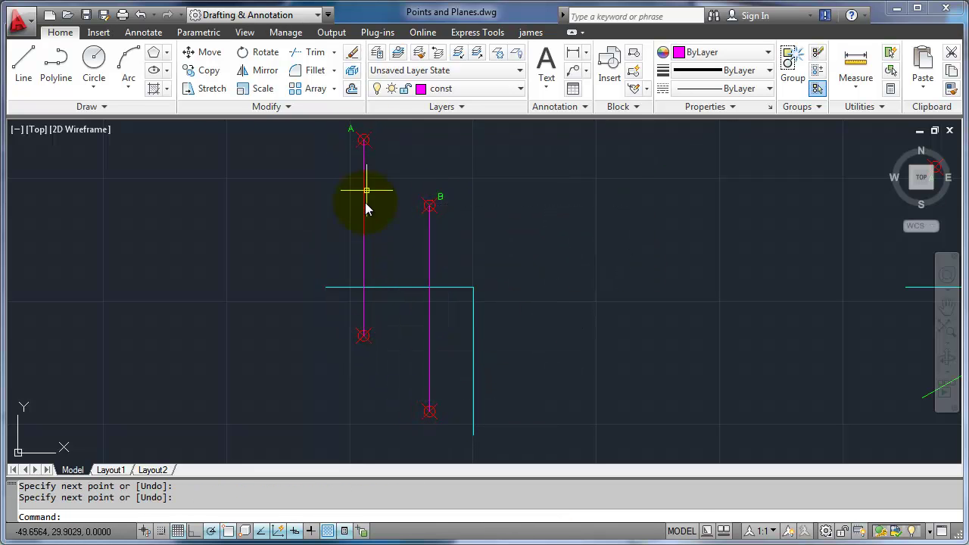
pyautogui.click(363, 215)
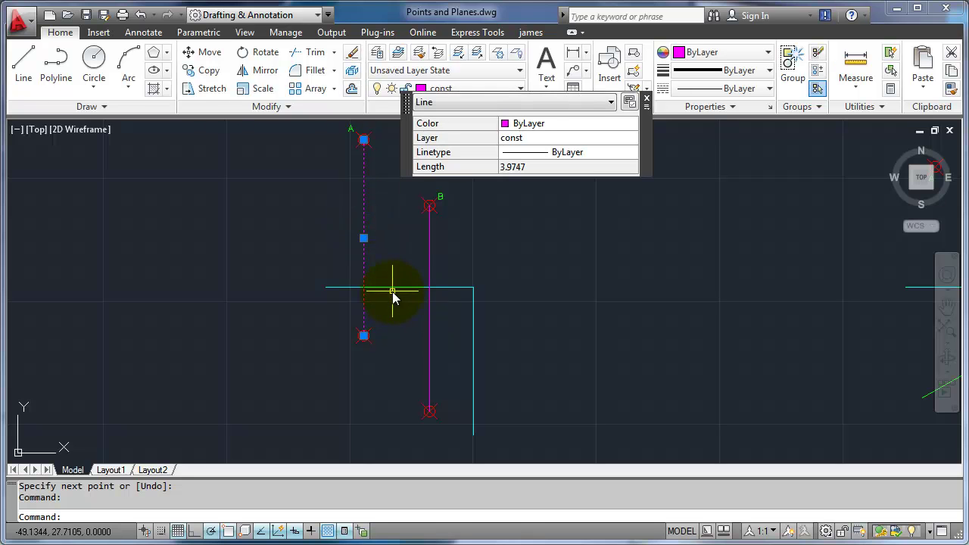
pyautogui.press('Escape')
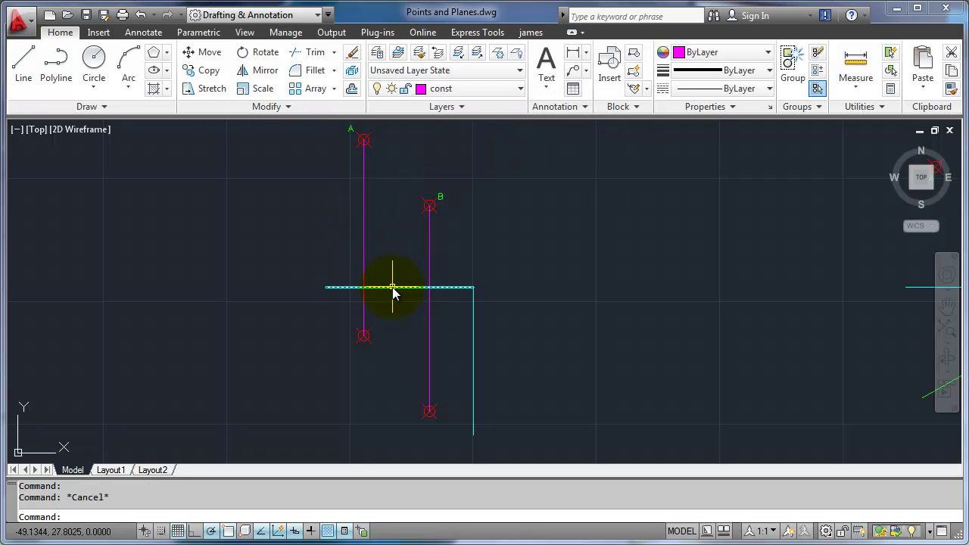
# Copy the A and B text labels down to the lower-view points.
pyautogui.write('p')
pyautogui.press('Return')
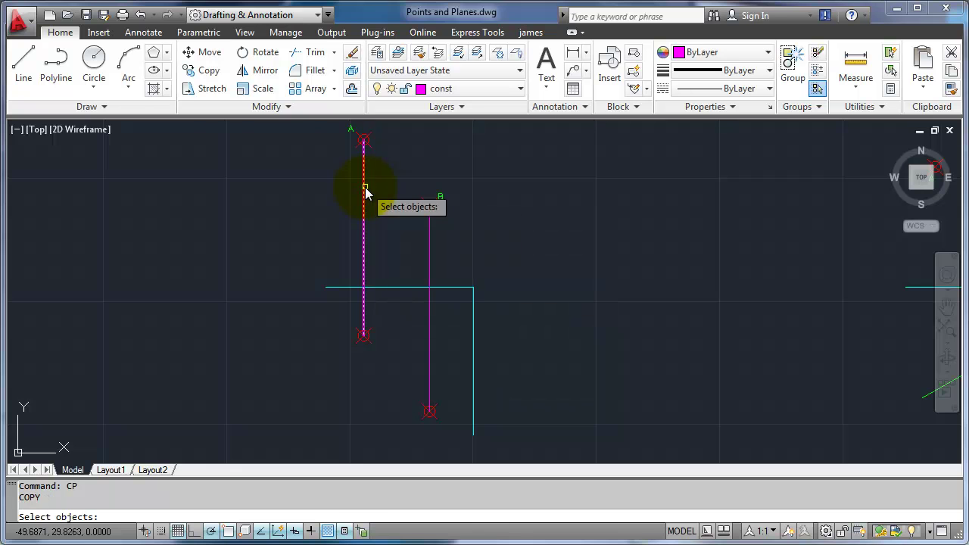
pyautogui.click(351, 129)
pyautogui.press('Return')
pyautogui.click(422, 151)
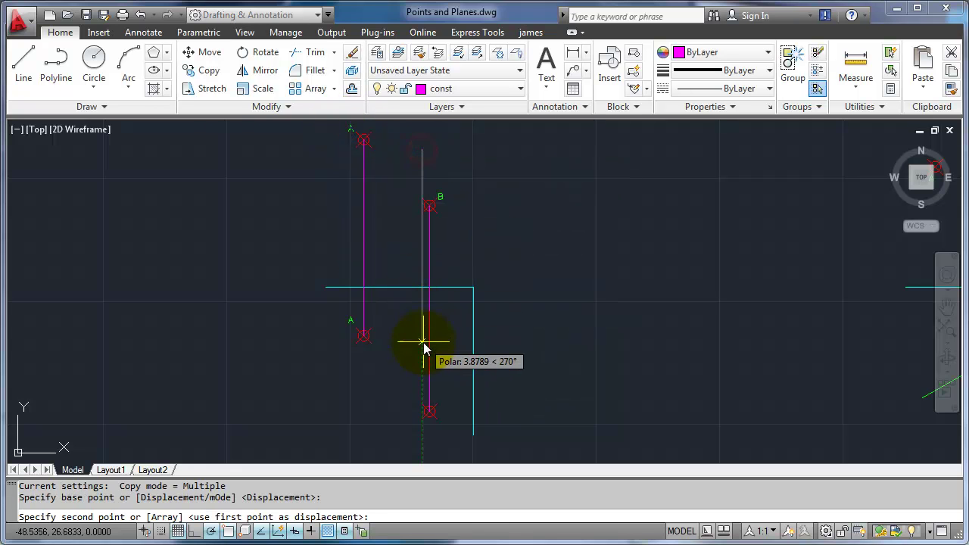
pyautogui.click(422, 348)
pyautogui.press('Return')
pyautogui.press('Return')
pyautogui.click(441, 191)
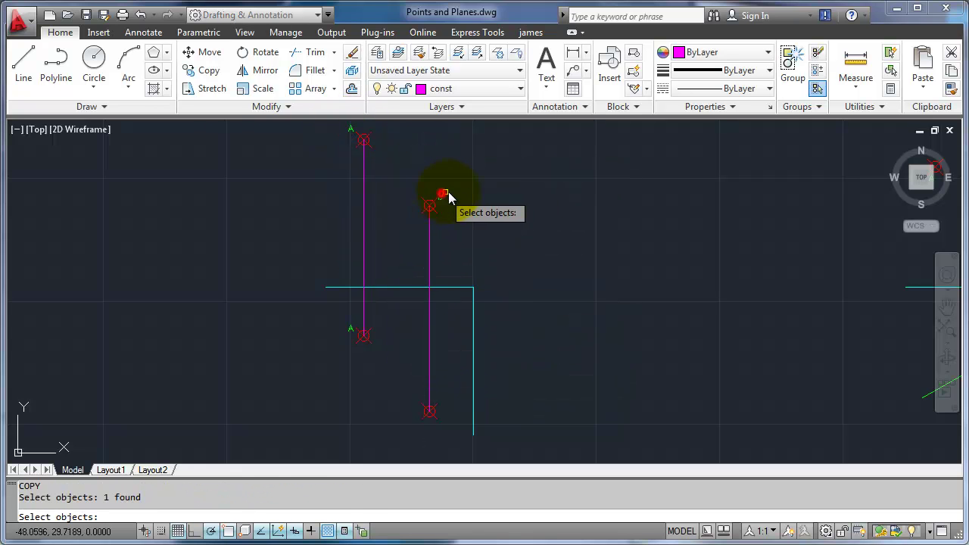
pyautogui.press('Return')
pyautogui.click(522, 174)
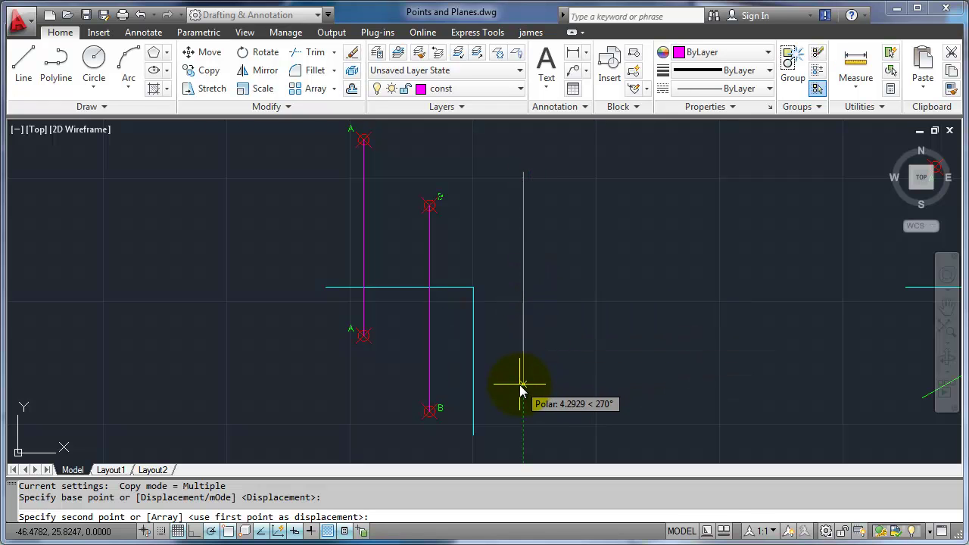
pyautogui.click(521, 394)
pyautogui.press('Return')
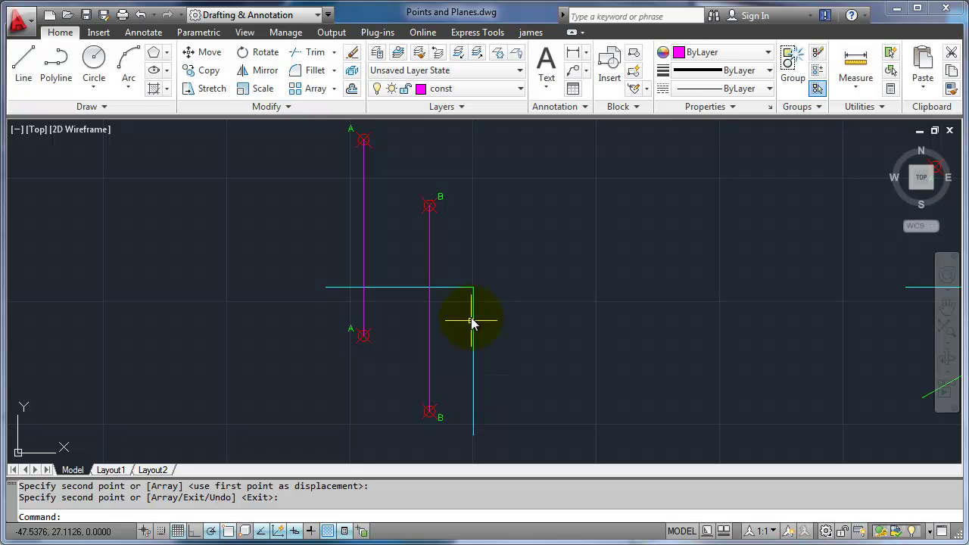
pyautogui.press('Return')
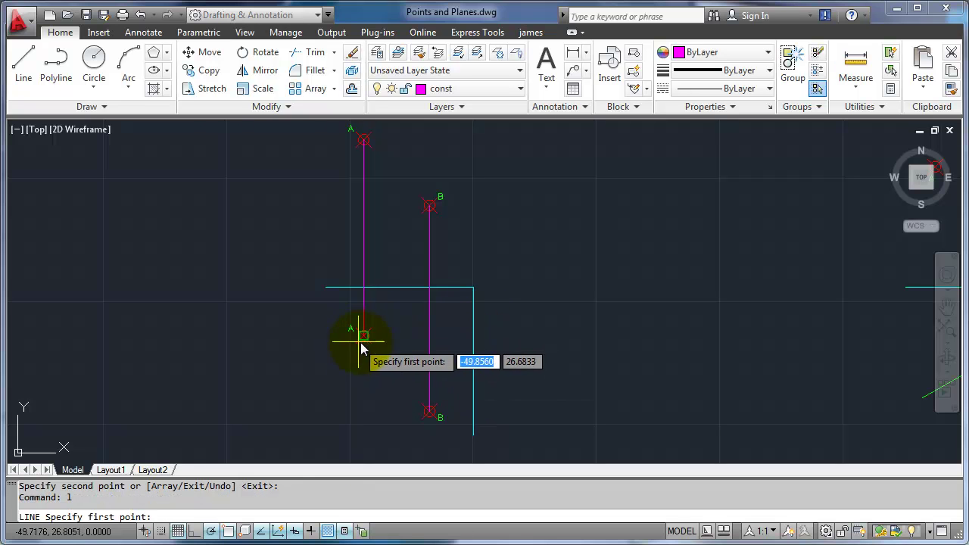
# Run horizontal magenta projectors rightward from lower A and B, then switch back to the unfolded image.
pyautogui.click(363, 336)
pyautogui.click(663, 336)
pyautogui.press('Return')
pyautogui.press('Return')
pyautogui.click(429, 411)
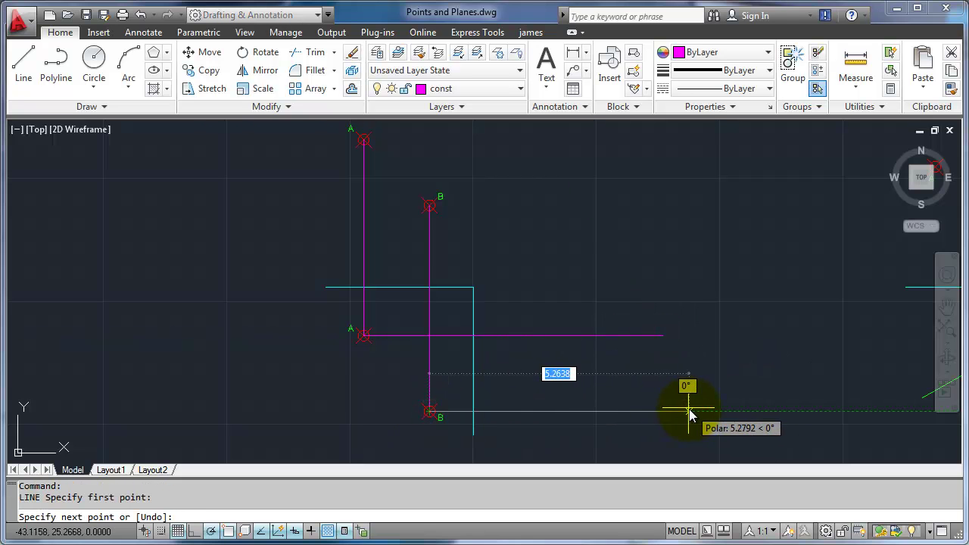
pyautogui.click(674, 411)
pyautogui.press('Return')
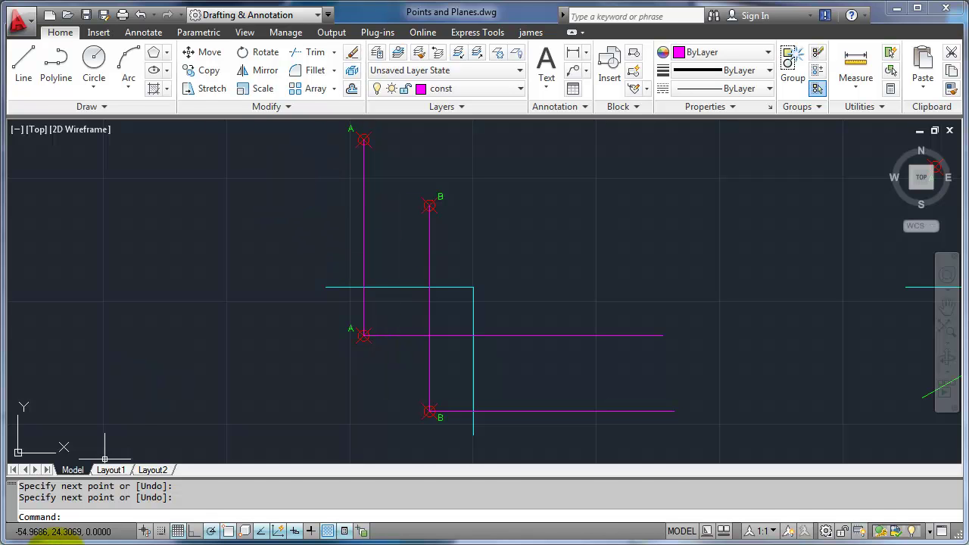
pyautogui.hotkey('alt', 'Tab')
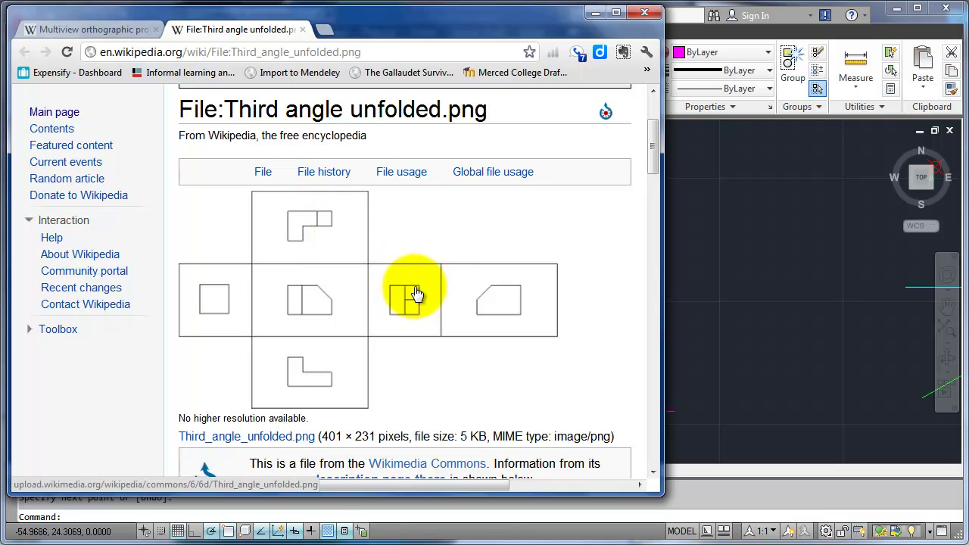
# Return to the AutoCAD drawing after reviewing the third-angle layout.
pyautogui.click(742, 287)
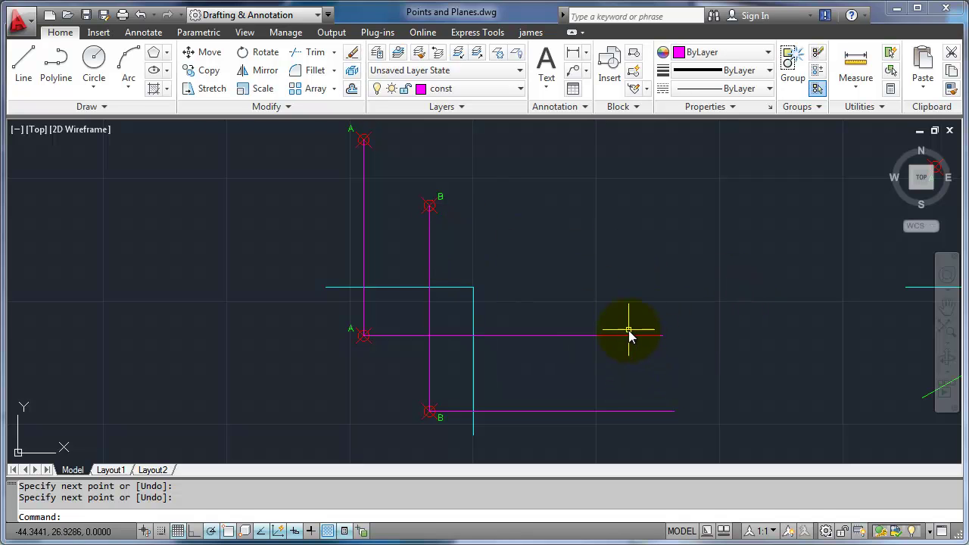
# Offset the vertical cyan fold line right by B's distance from the horizontal fold.
pyautogui.write('o')
pyautogui.press('Return')
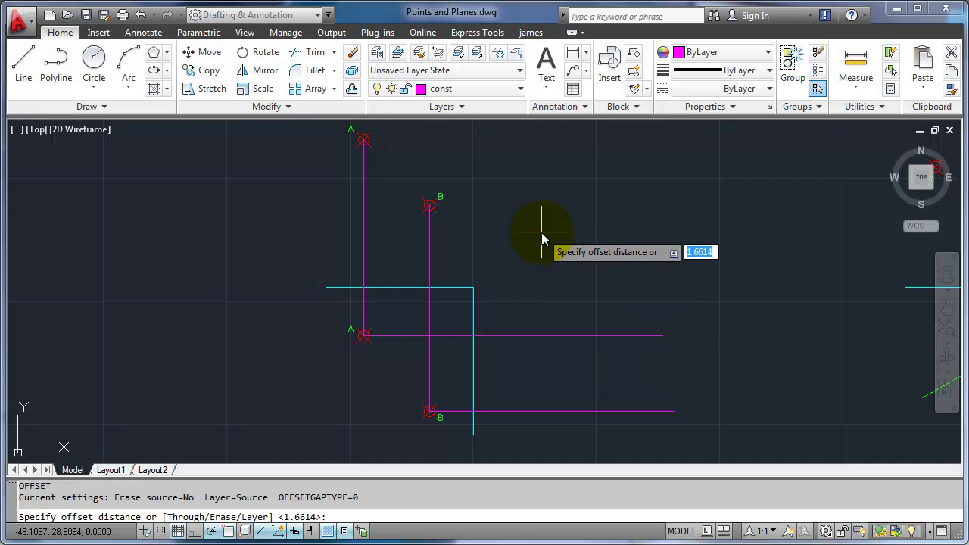
pyautogui.click(430, 205)
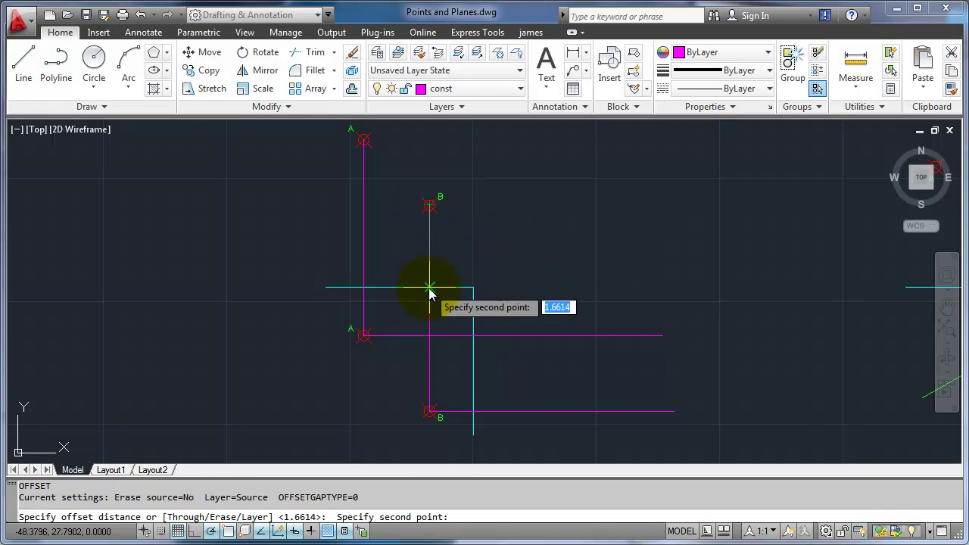
pyautogui.click(429, 288)
pyautogui.click(473, 313)
pyautogui.click(609, 302)
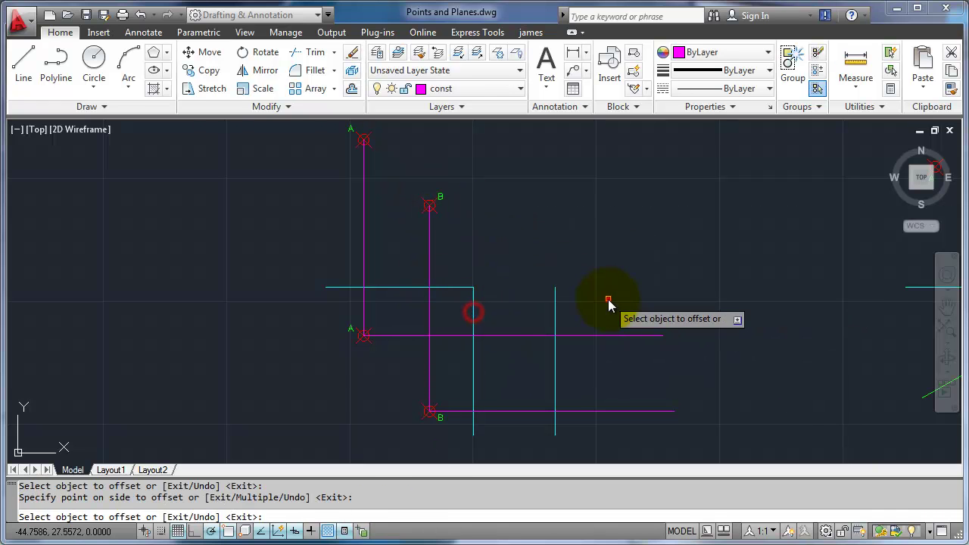
pyautogui.press('Return')
pyautogui.press('Return')
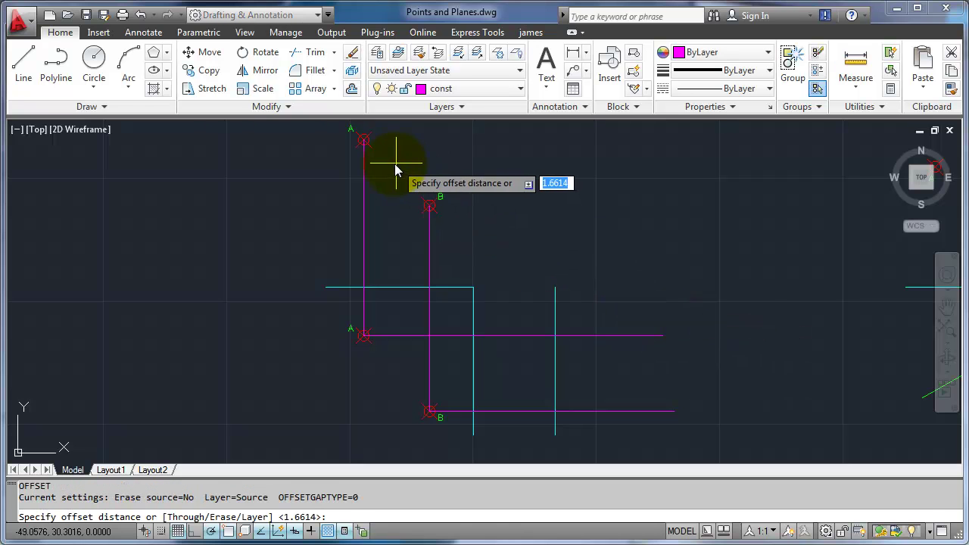
# Offset the vertical fold line right again by A's distance, then select point B.
pyautogui.click(364, 140)
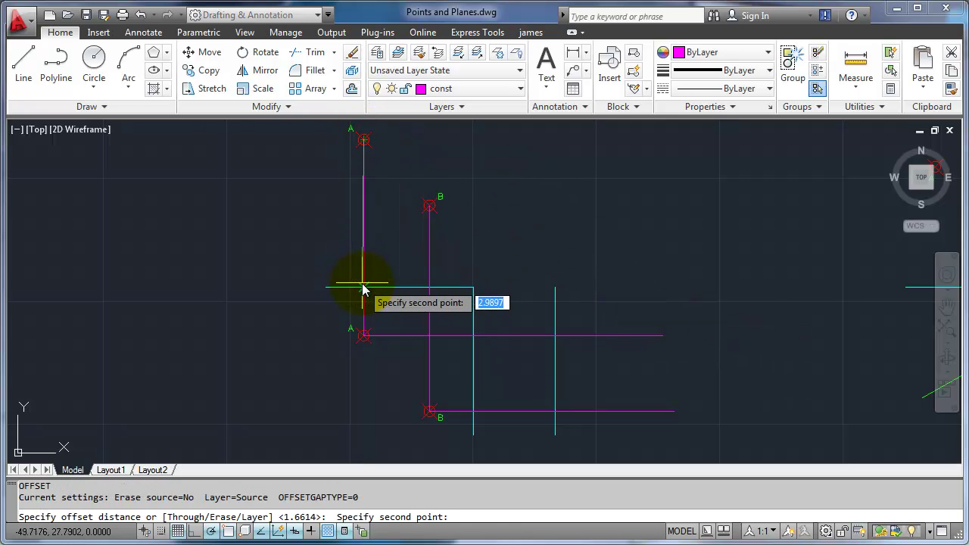
pyautogui.click(364, 287)
pyautogui.click(473, 309)
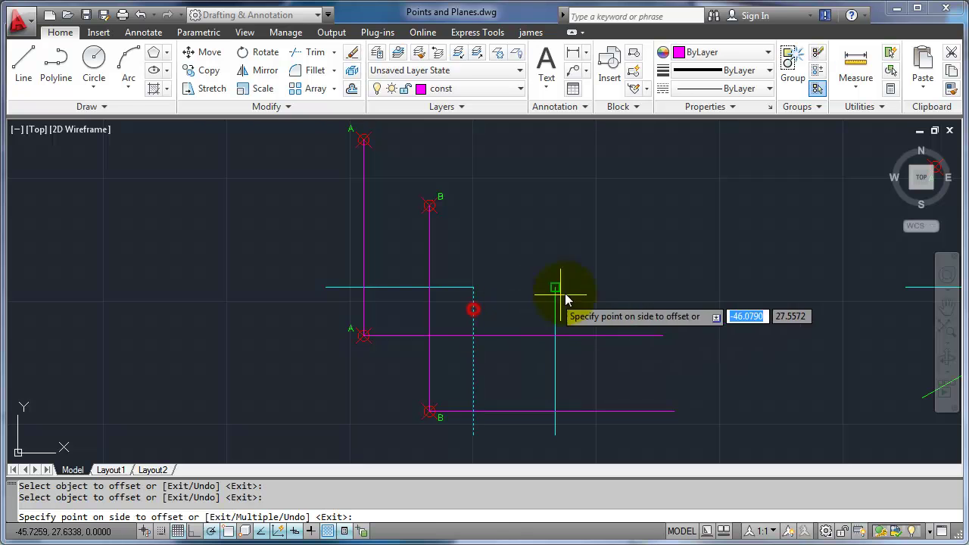
pyautogui.click(626, 276)
pyautogui.click(555, 303)
pyautogui.click(686, 299)
pyautogui.press('Return')
pyautogui.click(402, 173)
pyautogui.click(472, 241)
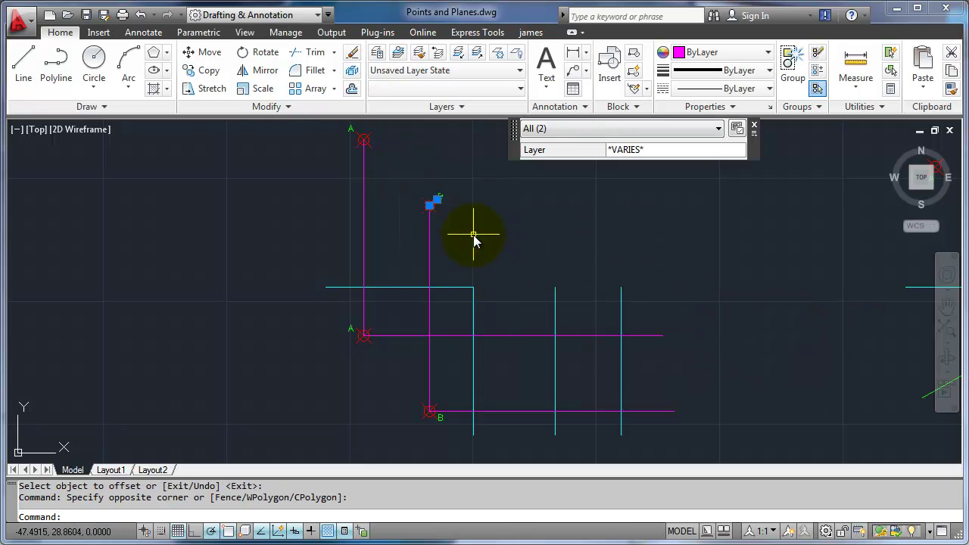
# Copy points B and A to where their projectors cross the new fold lines.
pyautogui.press('Return')
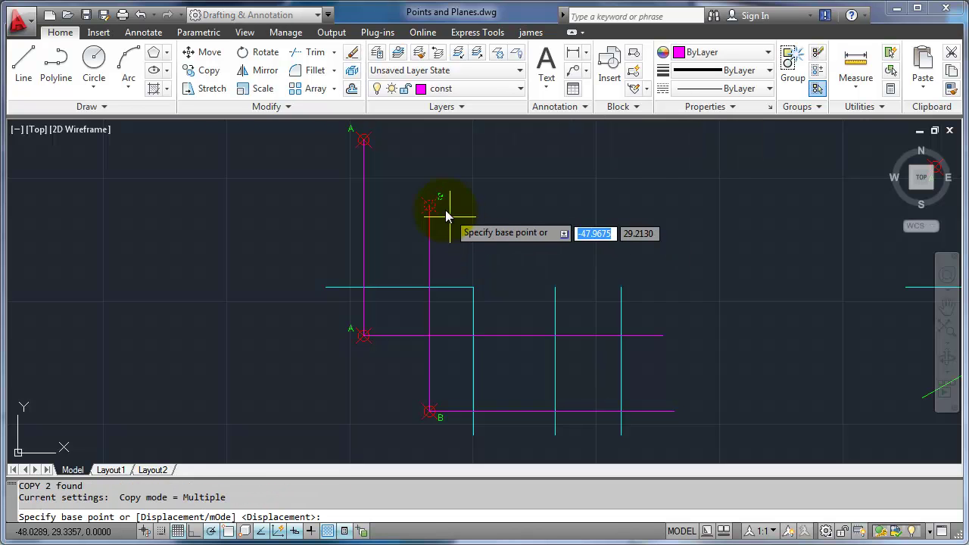
pyautogui.click(431, 205)
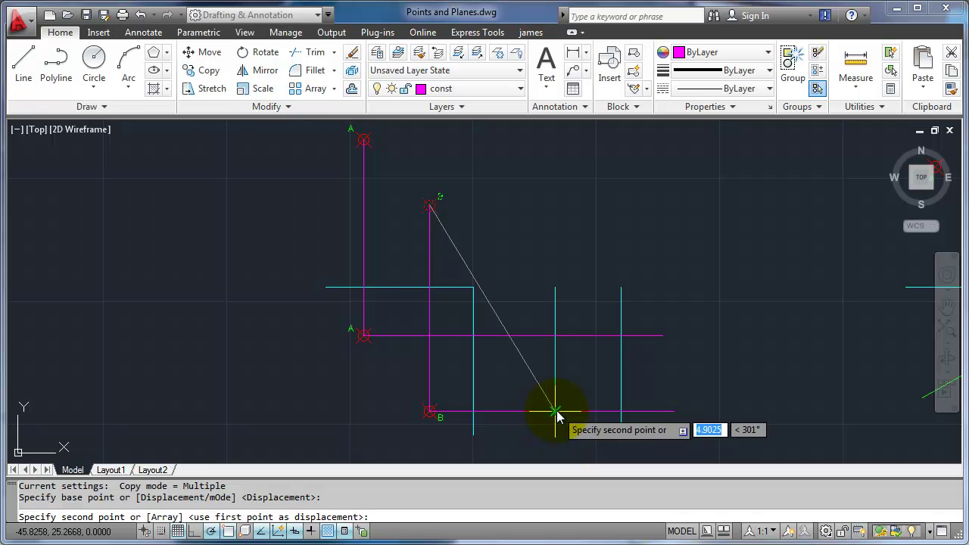
pyautogui.click(556, 412)
pyautogui.press('Return')
pyautogui.press('Return')
pyautogui.click(333, 128)
pyautogui.click(401, 166)
pyautogui.press('Return')
pyautogui.click(363, 141)
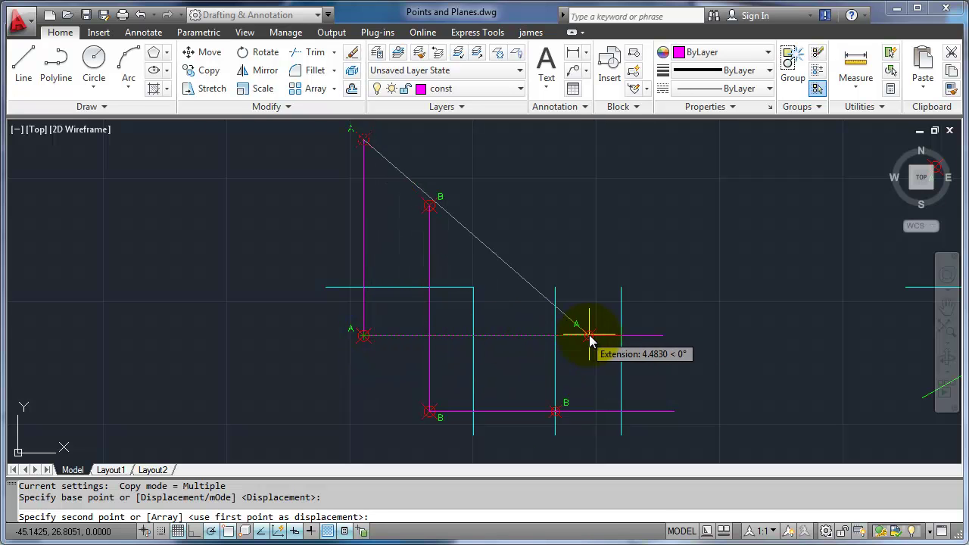
pyautogui.click(622, 335)
pyautogui.press('Return')
# Erase the two offset cyan lines and four magenta projectors.
pyautogui.click(653, 295)
pyautogui.click(535, 297)
pyautogui.click(520, 347)
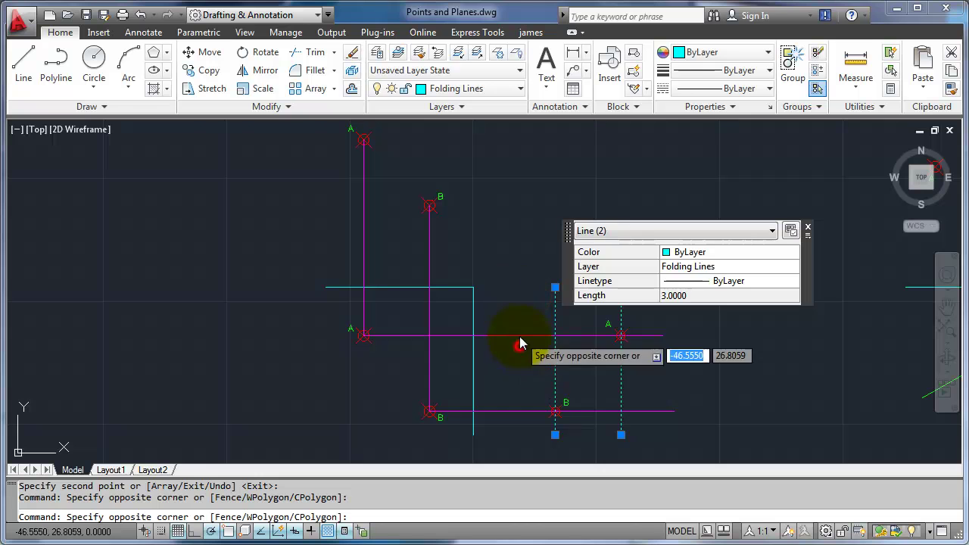
pyautogui.click(511, 458)
pyautogui.click(515, 359)
pyautogui.click(519, 316)
pyautogui.click(485, 255)
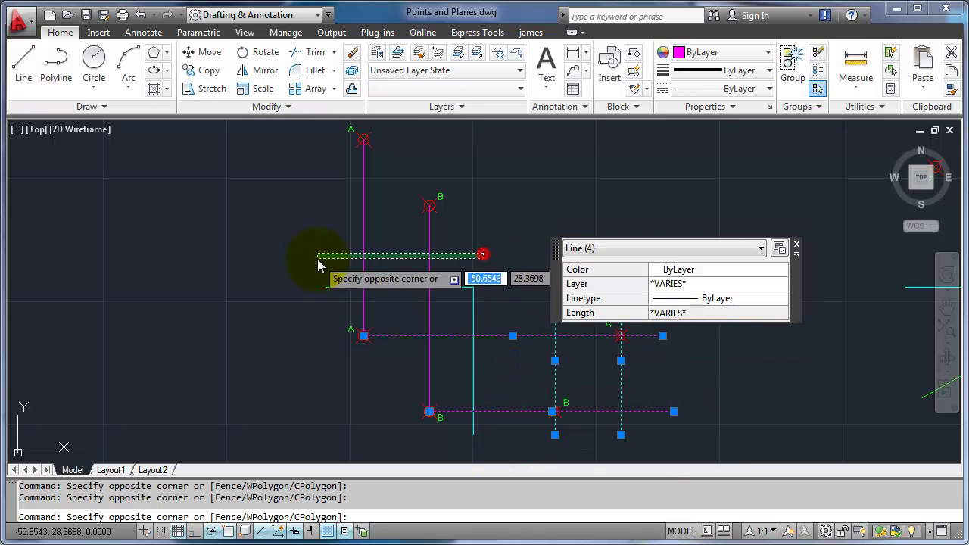
pyautogui.click(320, 259)
pyautogui.press('Delete')
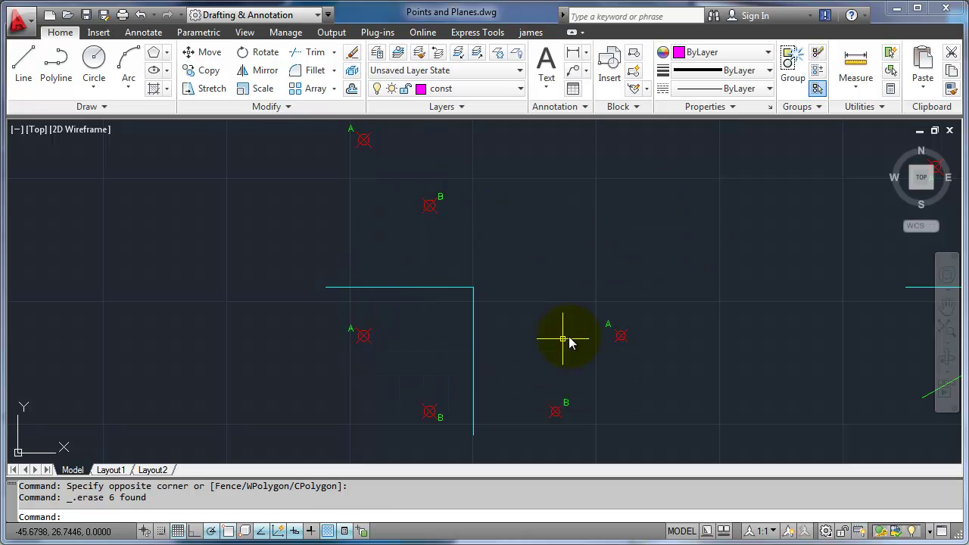
pyautogui.moveTo(727, 300); pyautogui.dragTo(709, 321)
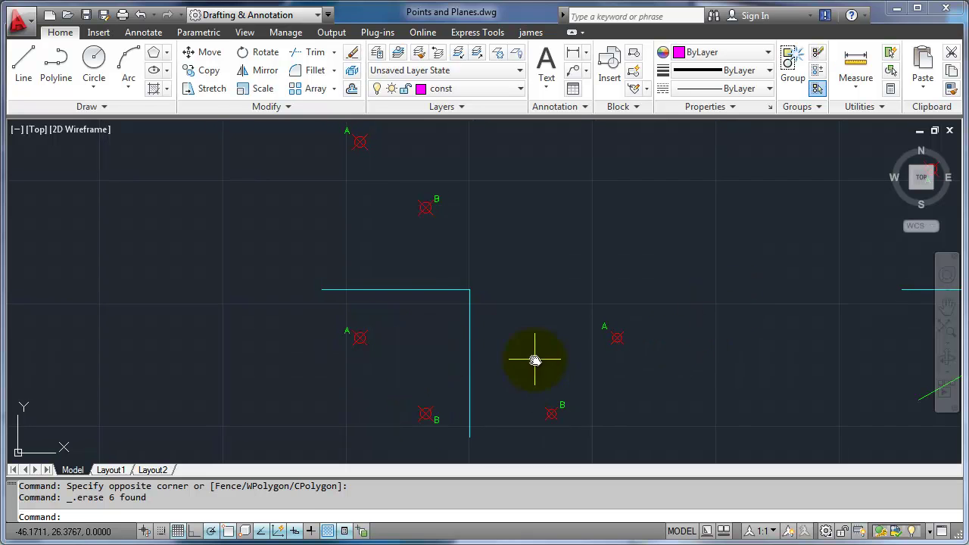
pyautogui.moveTo(780, 379)
pyautogui.mouseDown()
pyautogui.moveTo(543, 381)
pyautogui.moveTo(647, 351)
pyautogui.moveTo(511, 352)
pyautogui.mouseUp()
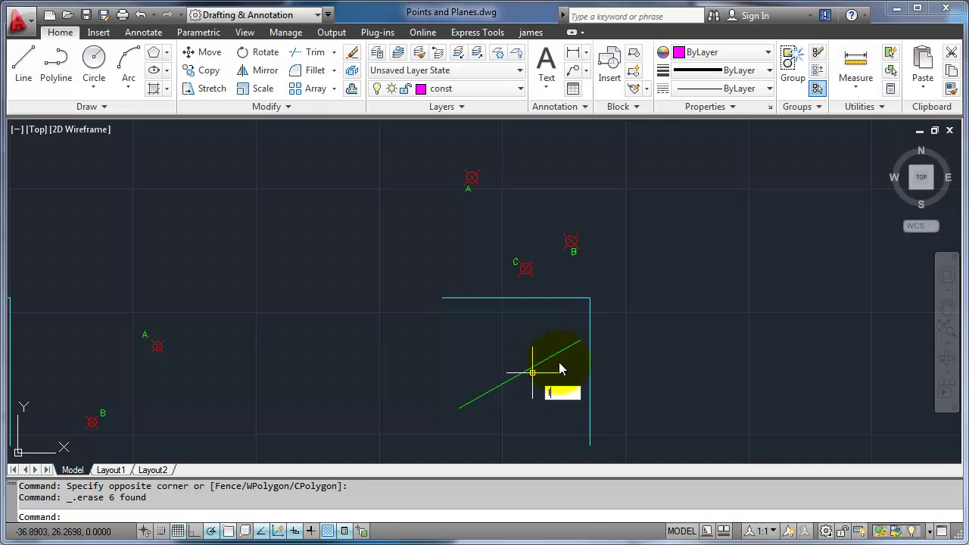
# Draw vertical magenta projectors from B, C and A down to the green line.
pyautogui.write('l')
pyautogui.press('Return')
pyautogui.click(572, 241)
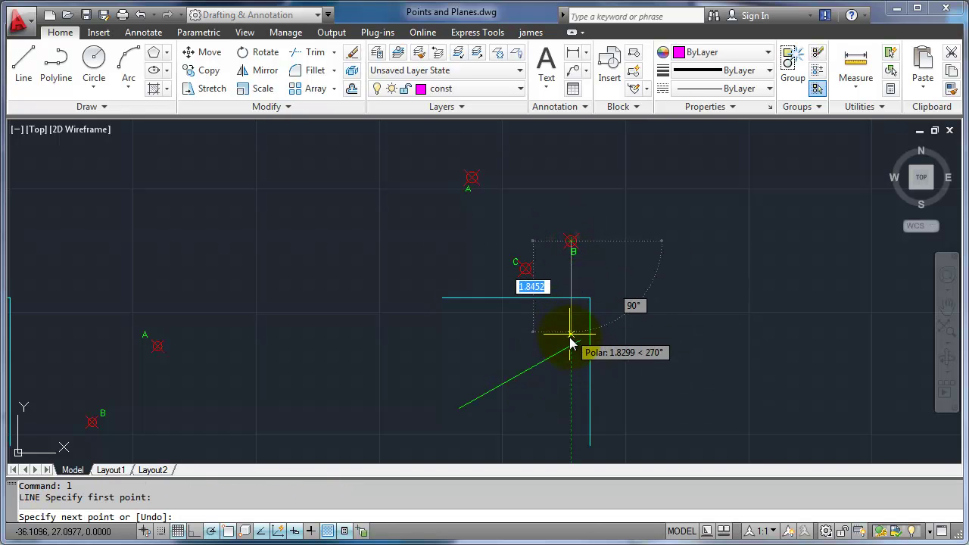
pyautogui.click(571, 345)
pyautogui.press('Return')
pyautogui.press('Return')
pyautogui.click(525, 269)
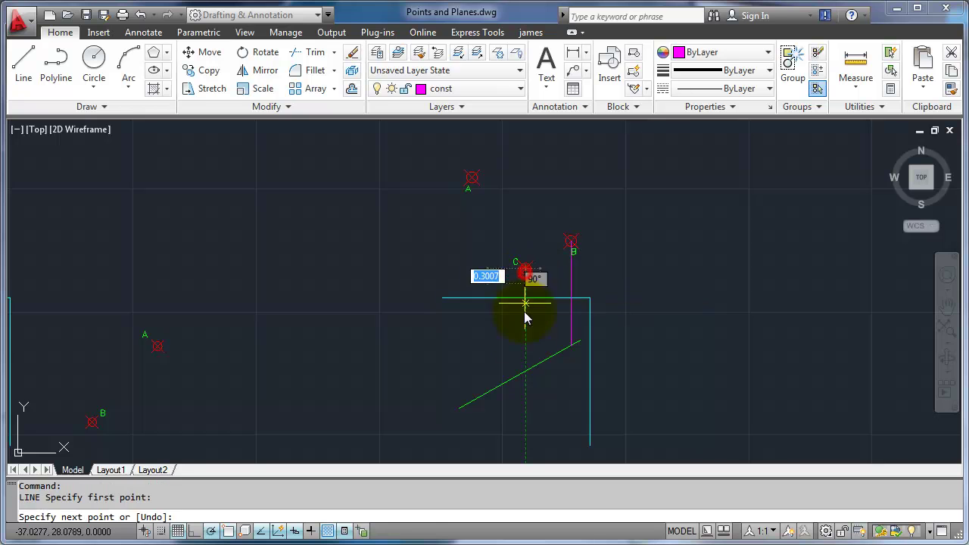
pyautogui.click(526, 371)
pyautogui.press('Return')
pyautogui.press('Return')
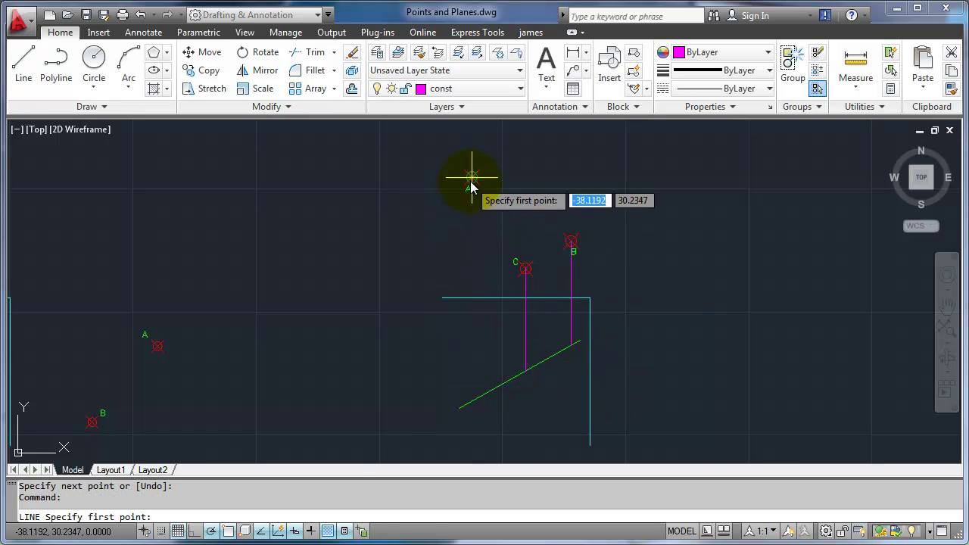
pyautogui.click(471, 183)
pyautogui.click(471, 401)
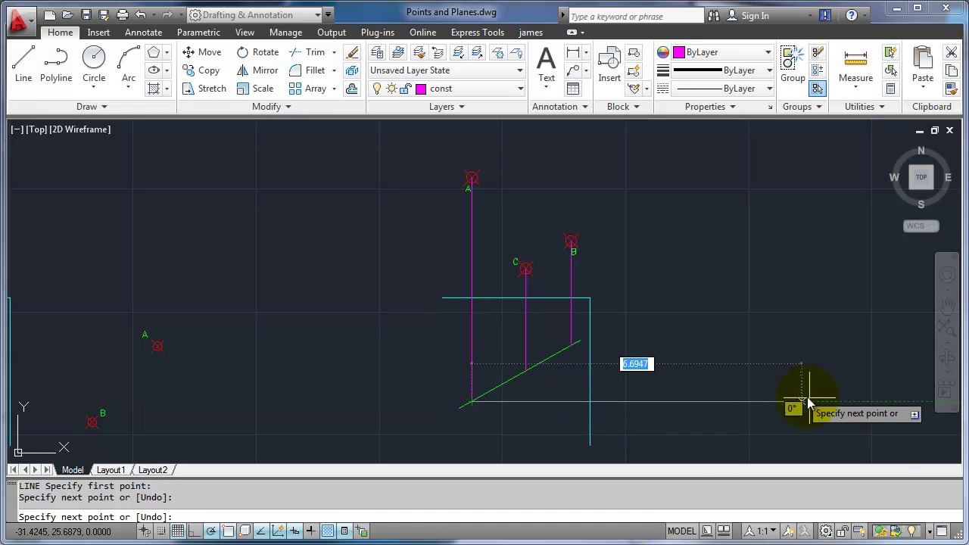
# Extend the A, C and B projectors horizontally to the right from the green line.
pyautogui.click(820, 401)
pyautogui.press('Return')
pyautogui.press('Return')
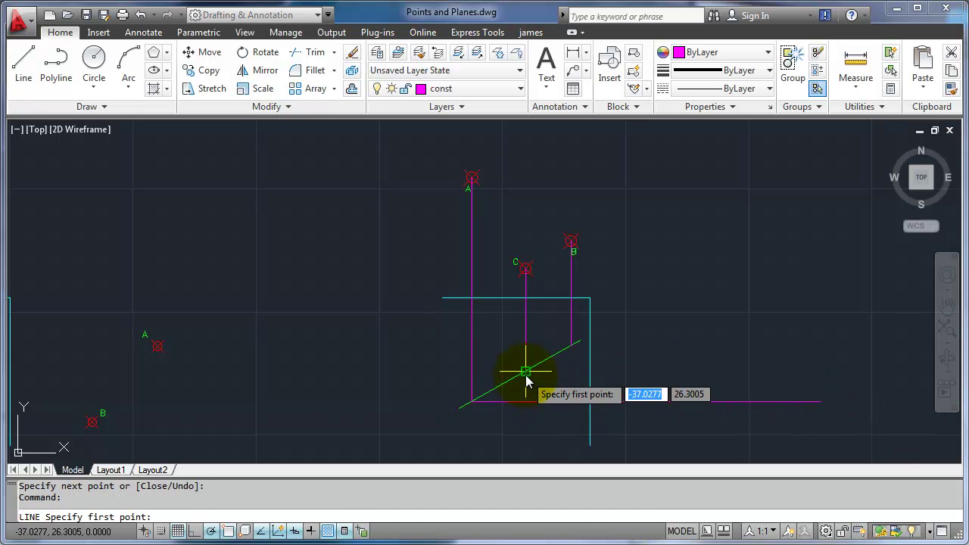
pyautogui.click(526, 373)
pyautogui.click(778, 371)
pyautogui.press('Return')
pyautogui.press('Return')
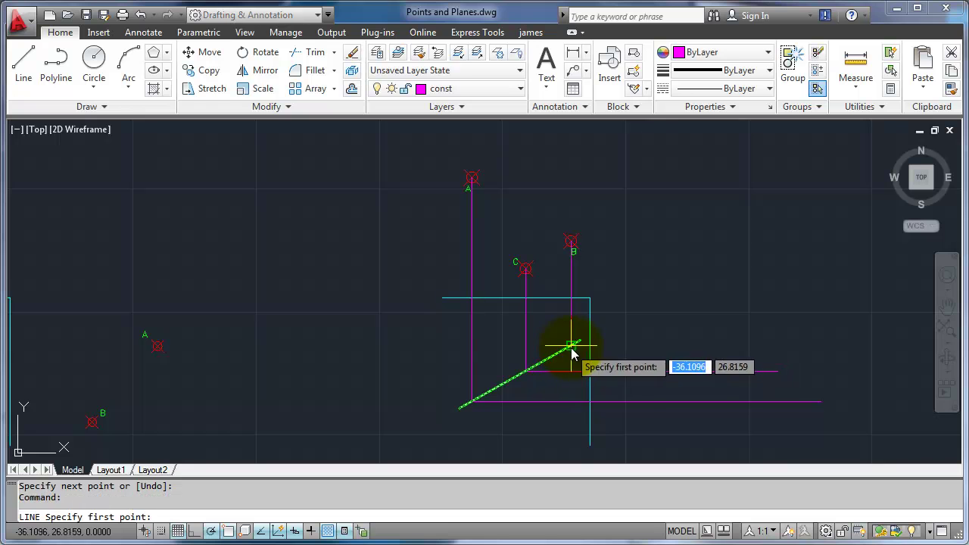
pyautogui.click(574, 346)
pyautogui.click(752, 345)
pyautogui.press('Return')
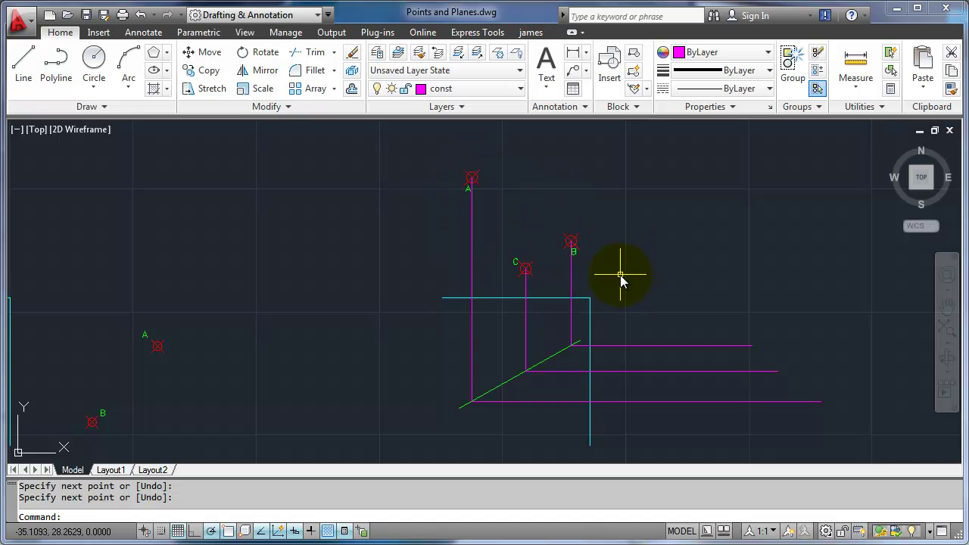
# Offset the vertical cyan fold line right by B's and C's distances above the fold.
pyautogui.press('Return')
pyautogui.click(571, 241)
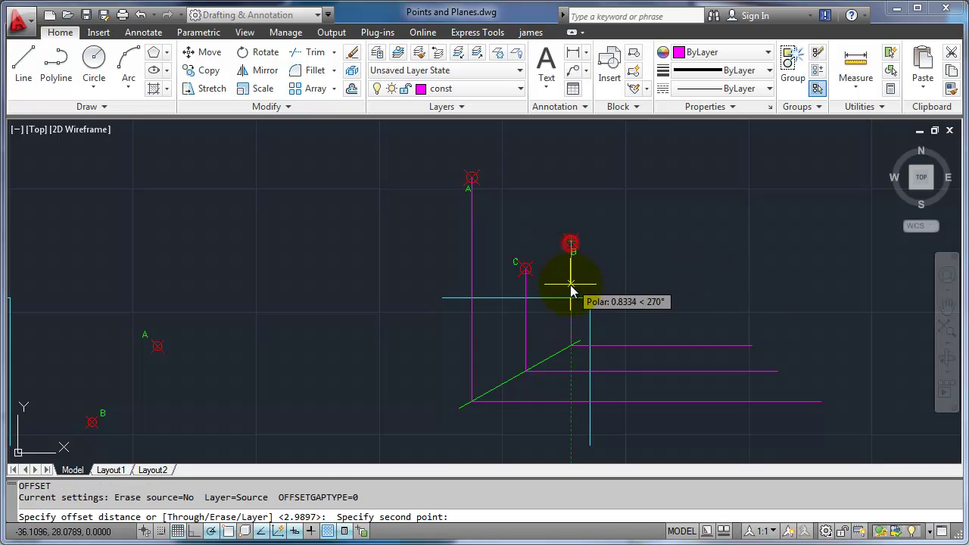
pyautogui.click(571, 301)
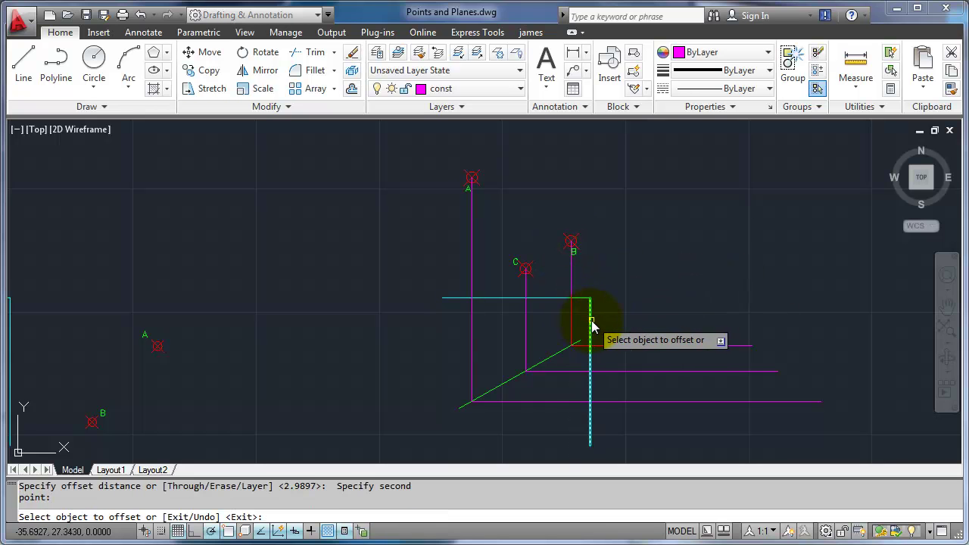
pyautogui.click(590, 325)
pyautogui.click(715, 308)
pyautogui.press('Return')
pyautogui.press('Return')
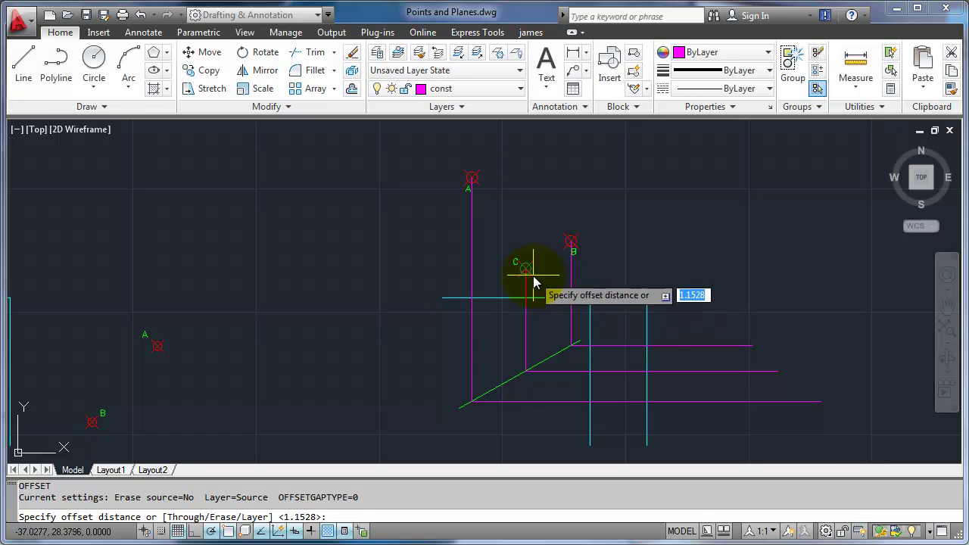
pyautogui.click(525, 268)
pyautogui.click(525, 300)
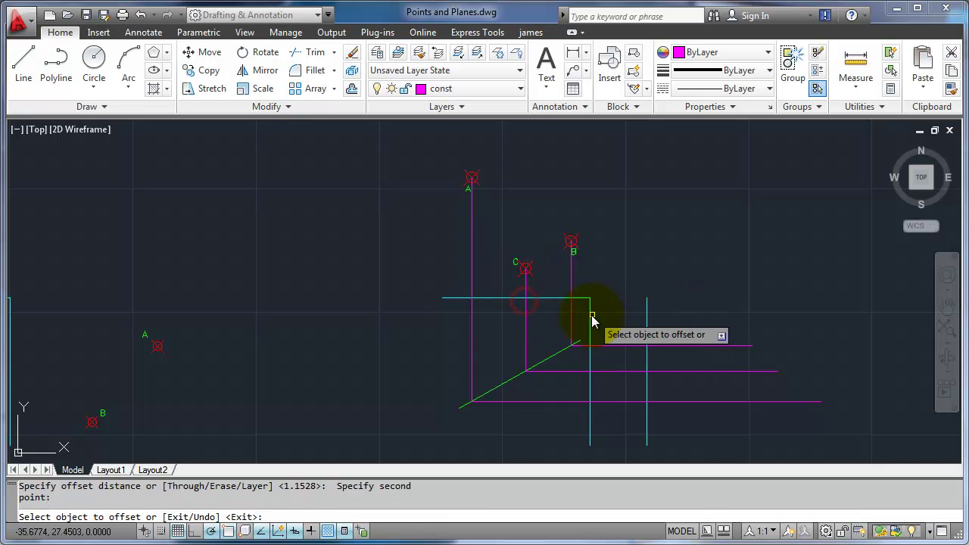
pyautogui.click(591, 321)
pyautogui.click(719, 299)
# Offset the vertical fold line right once more by A's distance above the fold.
pyautogui.press('Return')
pyautogui.press('Return')
pyautogui.click(472, 177)
pyautogui.click(472, 298)
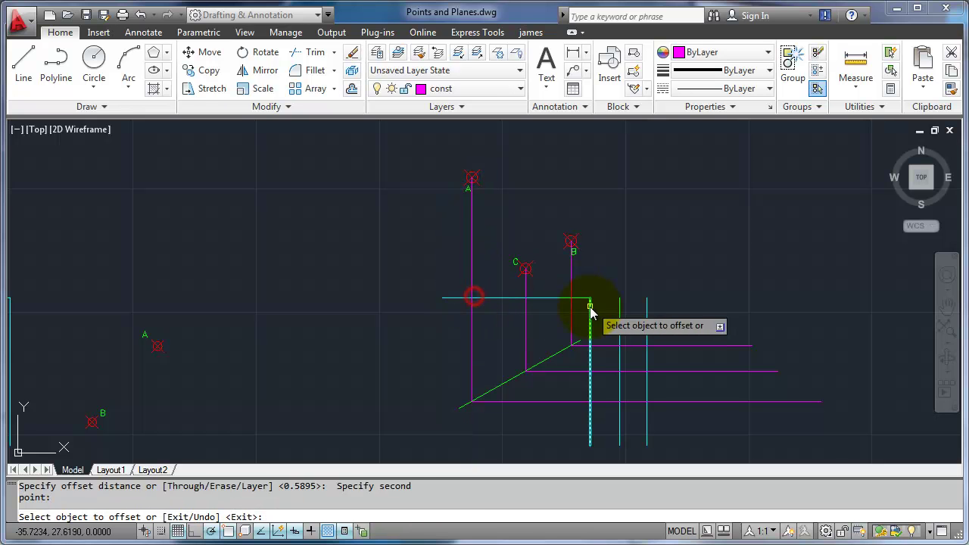
pyautogui.click(591, 313)
pyautogui.click(712, 293)
pyautogui.press('Return')
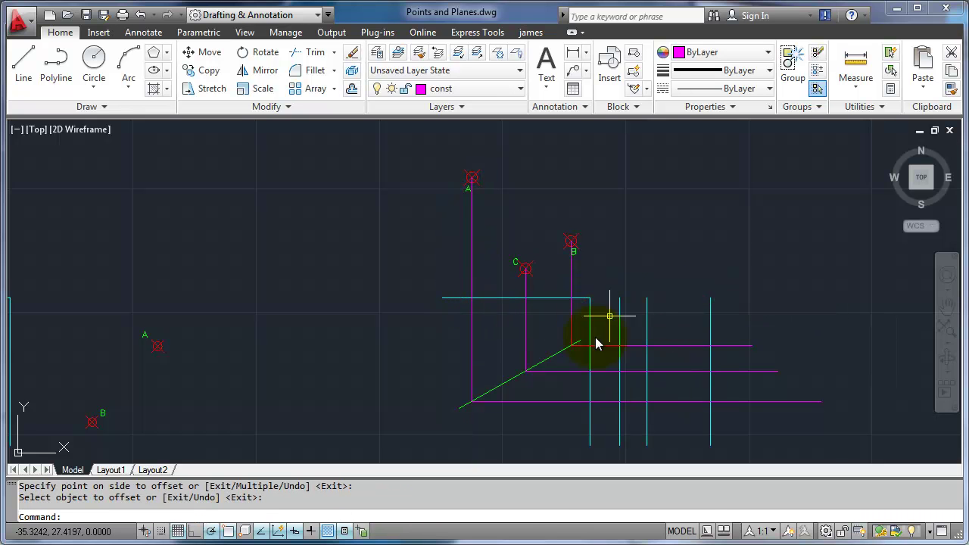
pyautogui.moveTo(599, 259); pyautogui.dragTo(525, 234)
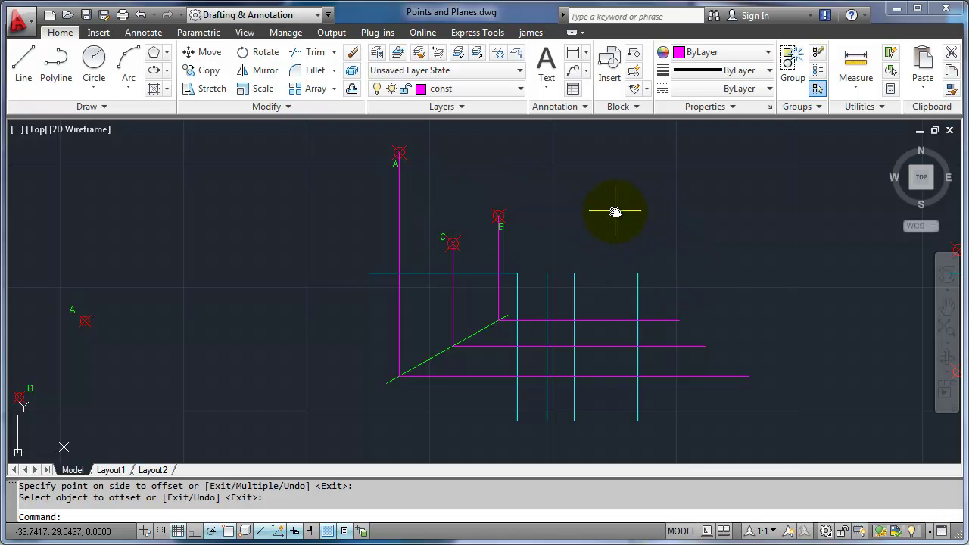
# Copy point B onto its projector crossings in the lower and right-hand views.
pyautogui.press('Return')
pyautogui.click(474, 197)
pyautogui.click(526, 243)
pyautogui.press('Return')
pyautogui.click(499, 218)
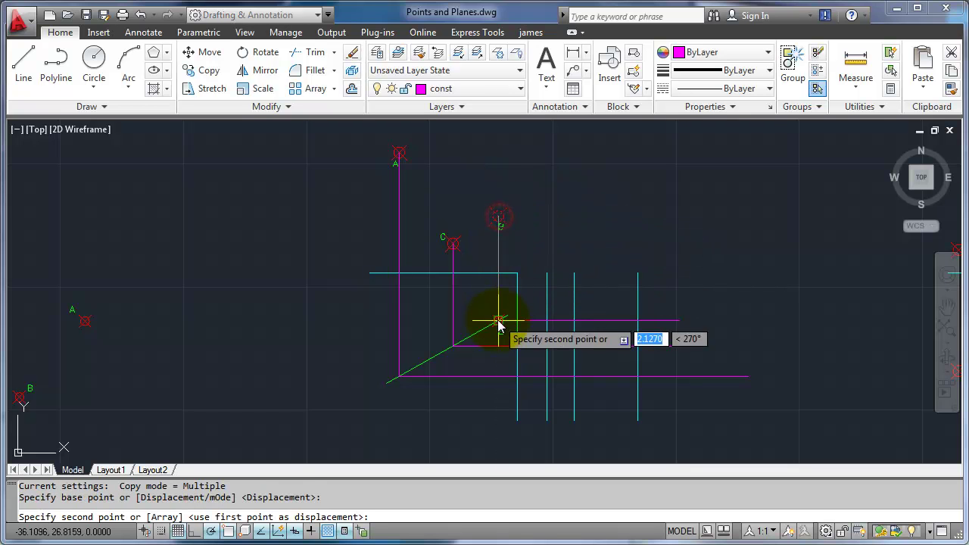
pyautogui.click(499, 321)
pyautogui.click(574, 322)
pyautogui.press('Return')
pyautogui.press('Return')
pyautogui.click(432, 219)
pyautogui.click(471, 262)
# Copy point C onto the edge-view line and into the right-hand view.
pyautogui.press('Return')
pyautogui.click(453, 244)
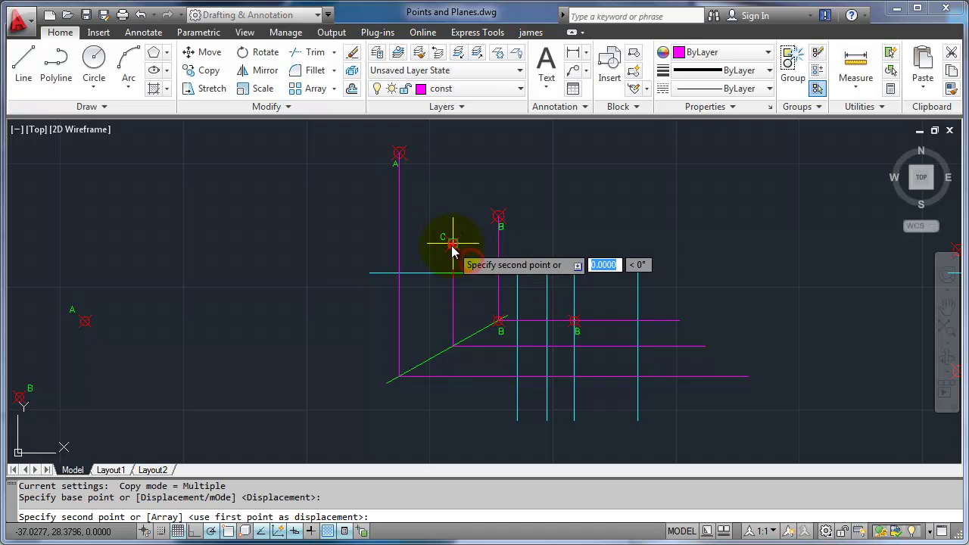
pyautogui.click(453, 349)
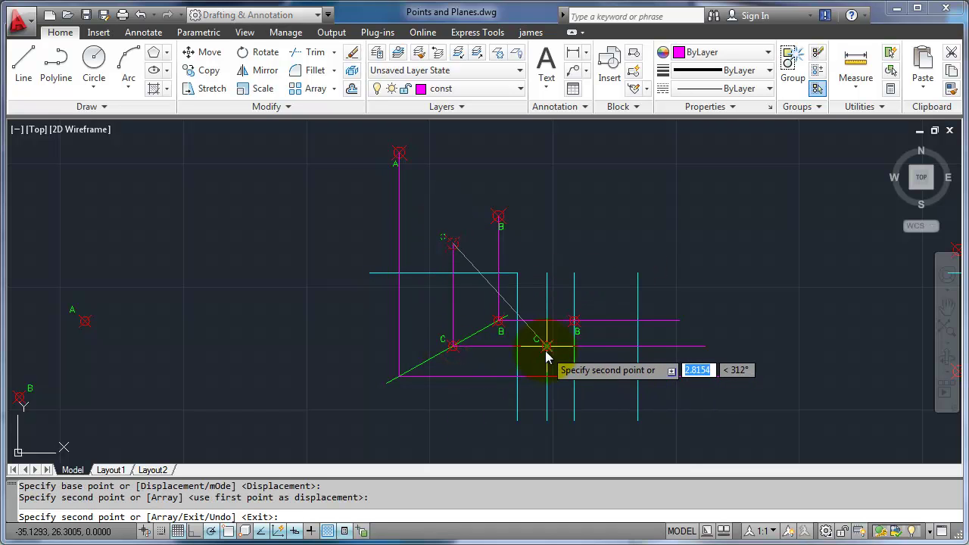
pyautogui.click(547, 346)
pyautogui.press('Return')
pyautogui.press('Return')
# Copy point A into the right-hand view, then select the cyan and magenta construction lines.
pyautogui.click(376, 137)
pyautogui.click(435, 197)
pyautogui.press('Return')
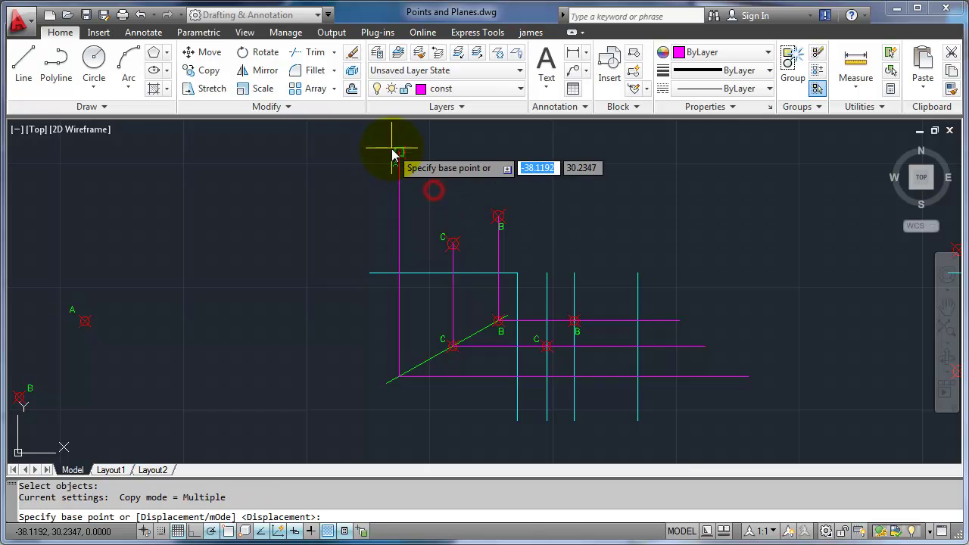
pyautogui.click(400, 152)
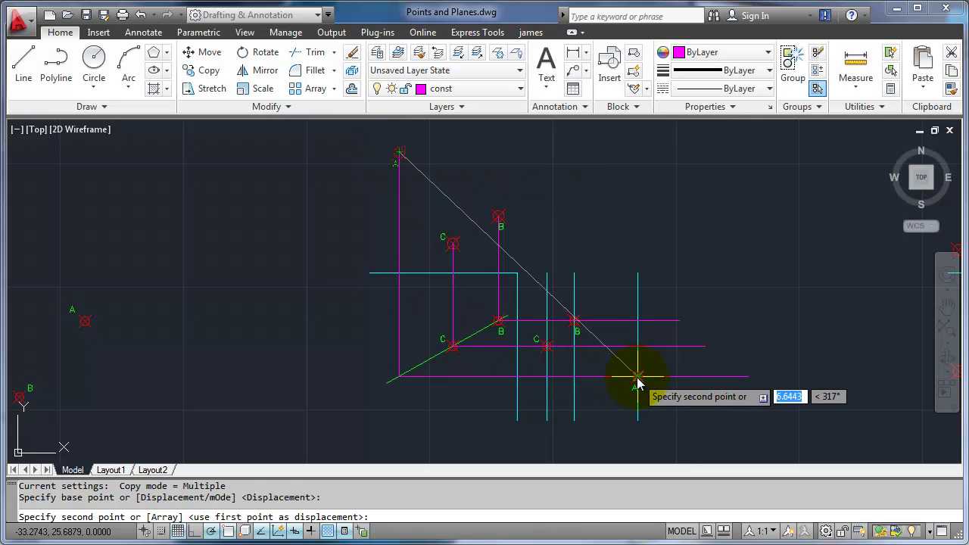
pyautogui.click(639, 376)
pyautogui.press('Return')
pyautogui.click(689, 290)
pyautogui.click(544, 300)
pyautogui.click(682, 302)
pyautogui.click(670, 413)
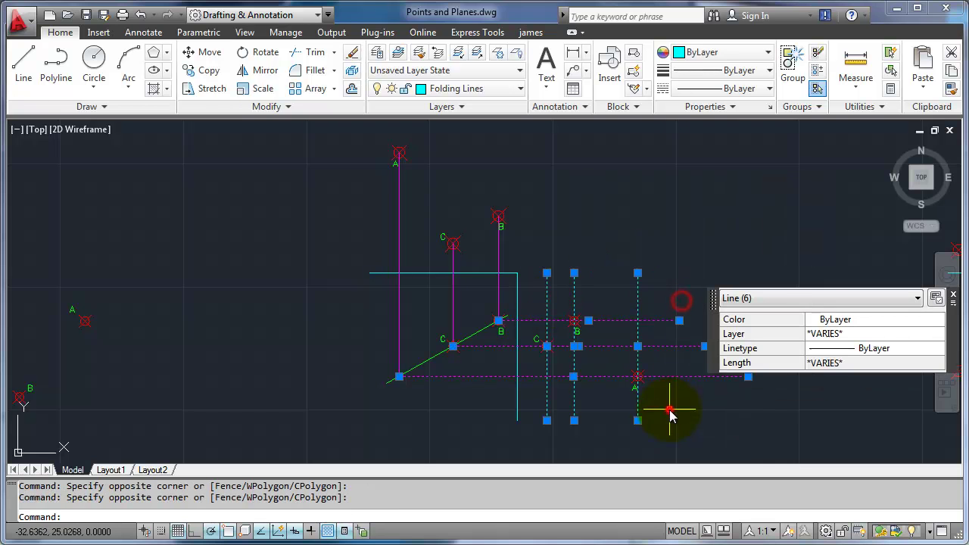
# Erase the selected magenta construction lines and make plane the current layer.
pyautogui.click(511, 263)
pyautogui.click(374, 271)
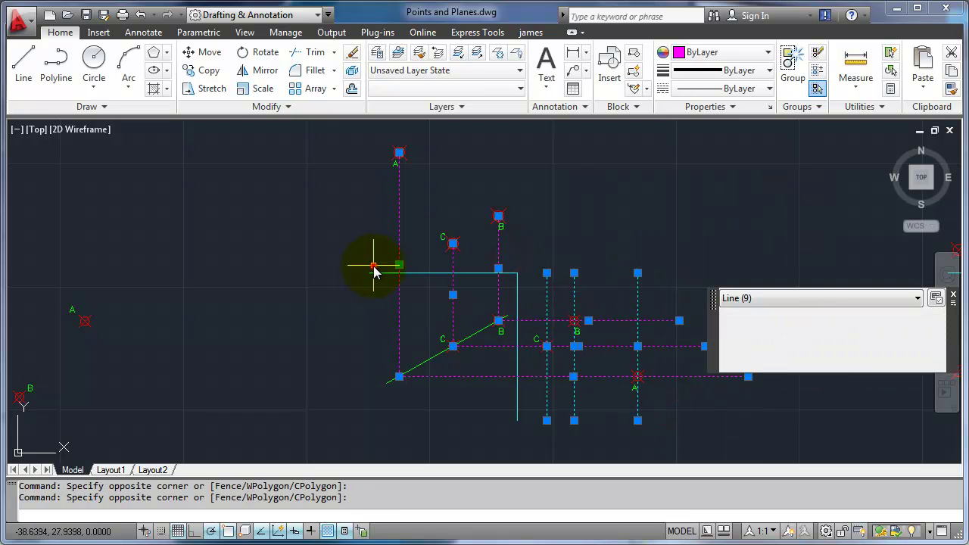
pyautogui.press('Delete')
pyautogui.click(462, 89)
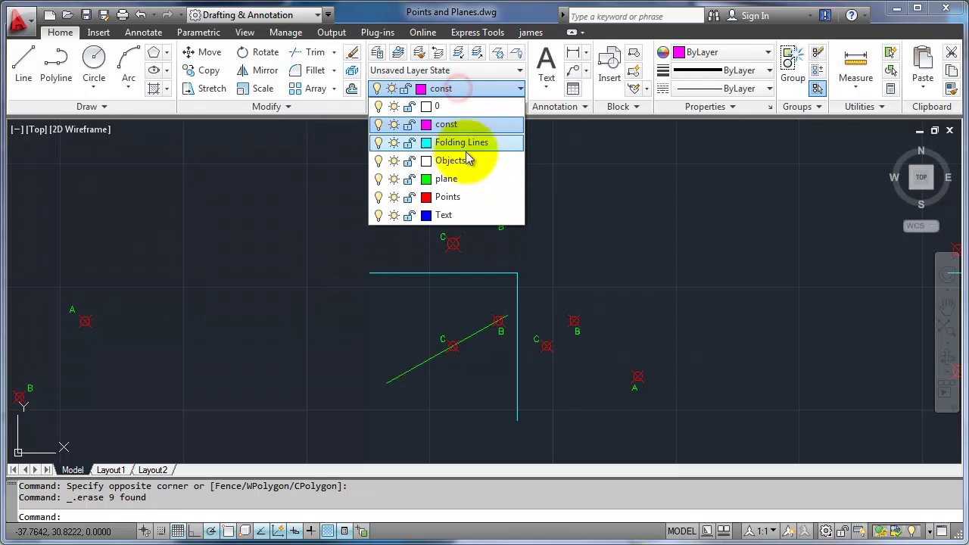
pyautogui.click(456, 181)
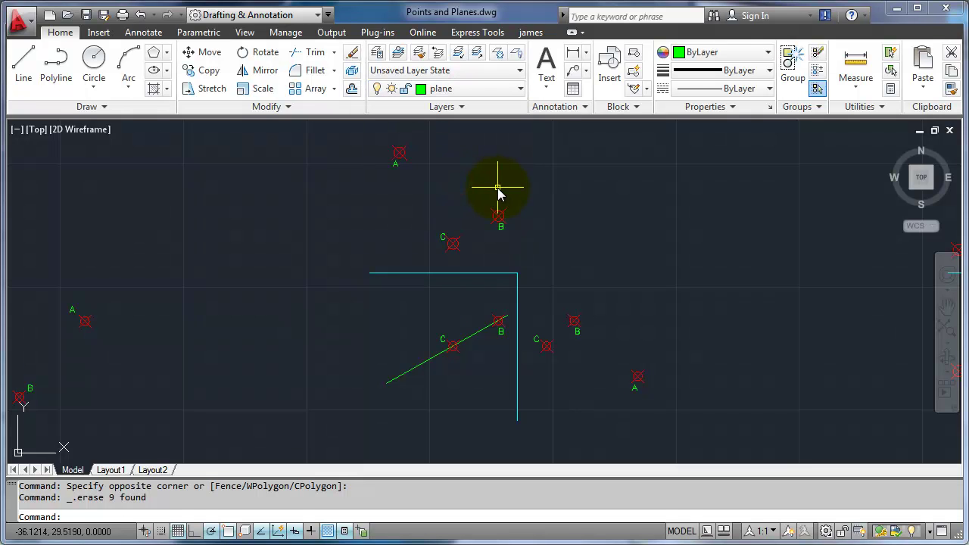
# Draw a closed polyline triangle through points A, B and C in the top view.
pyautogui.write('pl')
pyautogui.press('Return')
pyautogui.click(399, 153)
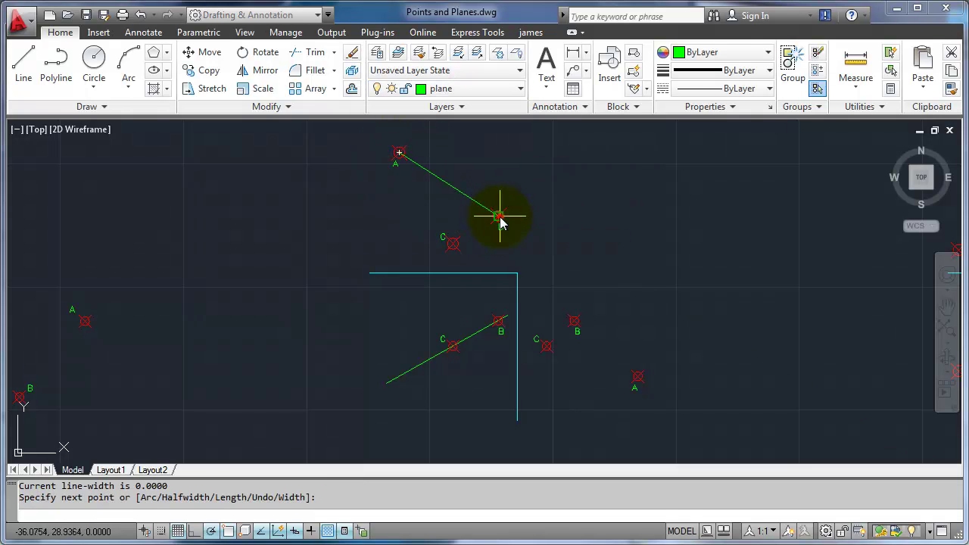
pyautogui.click(499, 217)
pyautogui.click(452, 243)
pyautogui.write('c')
pyautogui.press('Return')
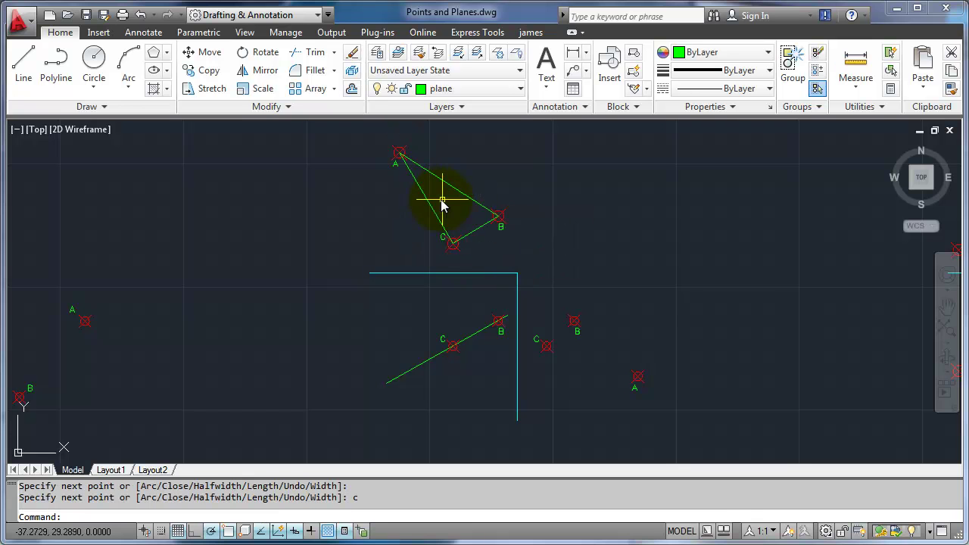
# Draw a second closed polyline triangle through C, B and A in the right-hand view.
pyautogui.press('Return')
pyautogui.click(547, 346)
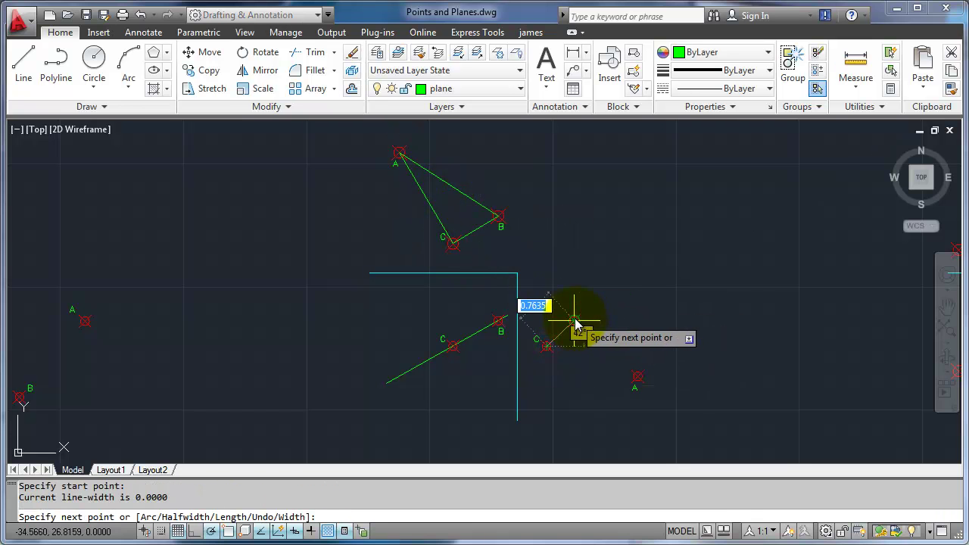
pyautogui.click(575, 322)
pyautogui.click(637, 376)
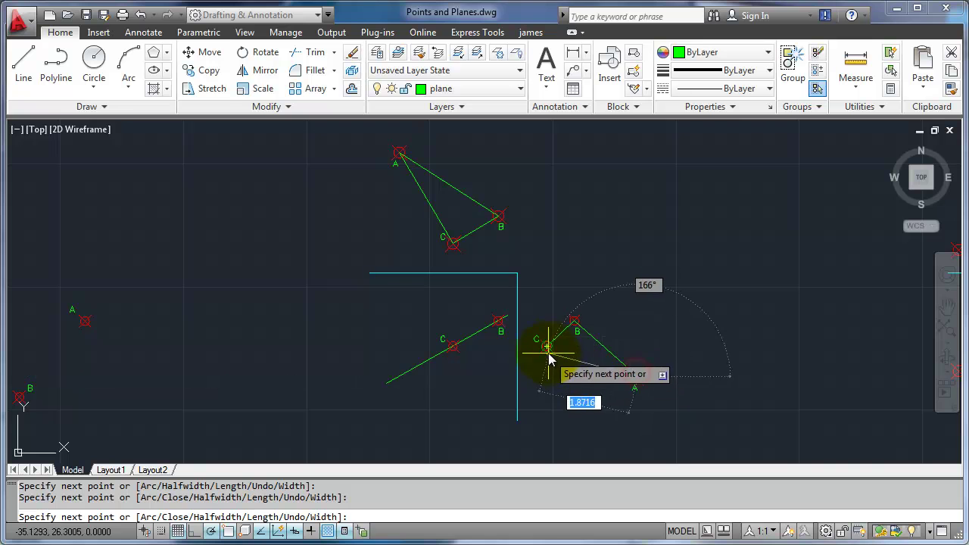
pyautogui.write('c')
pyautogui.press('Return')
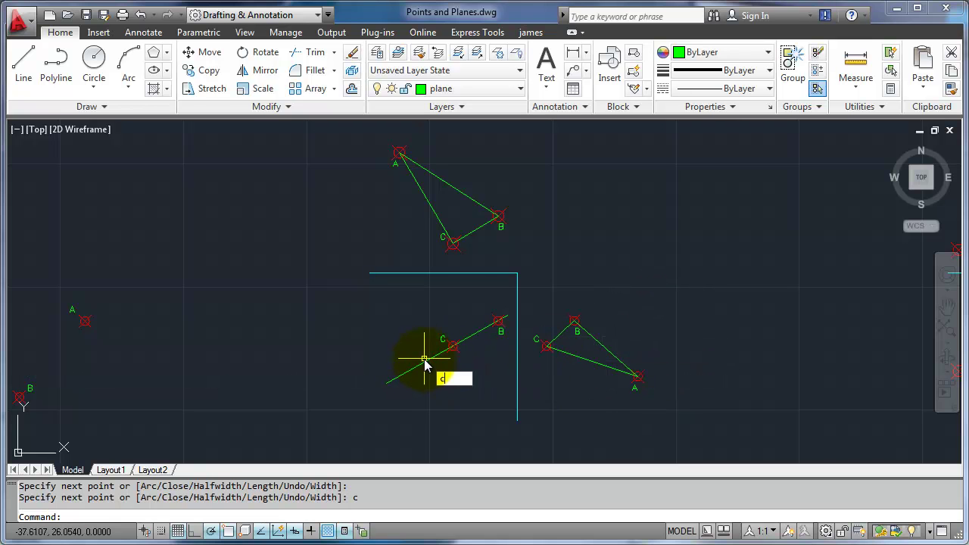
pyautogui.press('Return')
pyautogui.click(378, 134)
# Copy point A straight down onto the green edge-view line.
pyautogui.click(549, 244)
pyautogui.rightClick(427, 195)
pyautogui.click(399, 154)
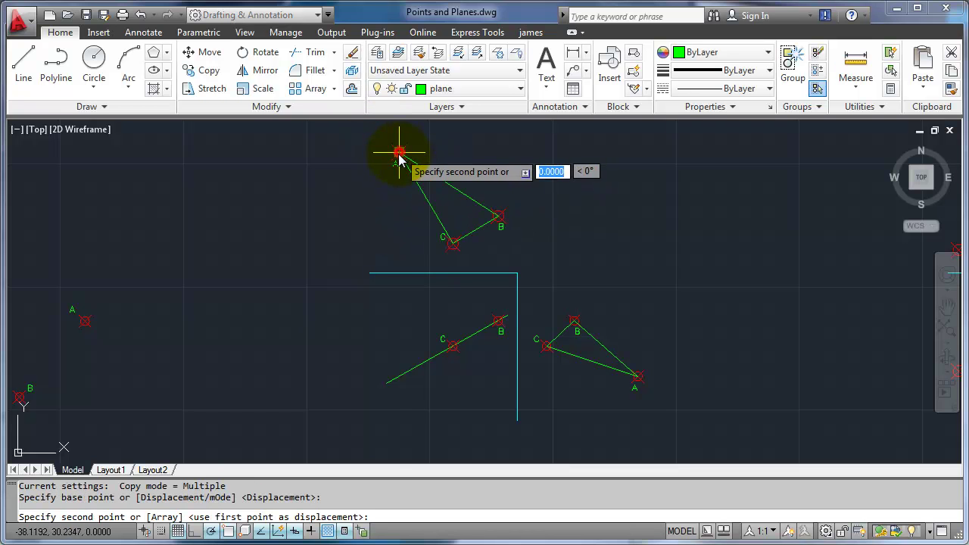
pyautogui.click(399, 383)
pyautogui.press('Escape')
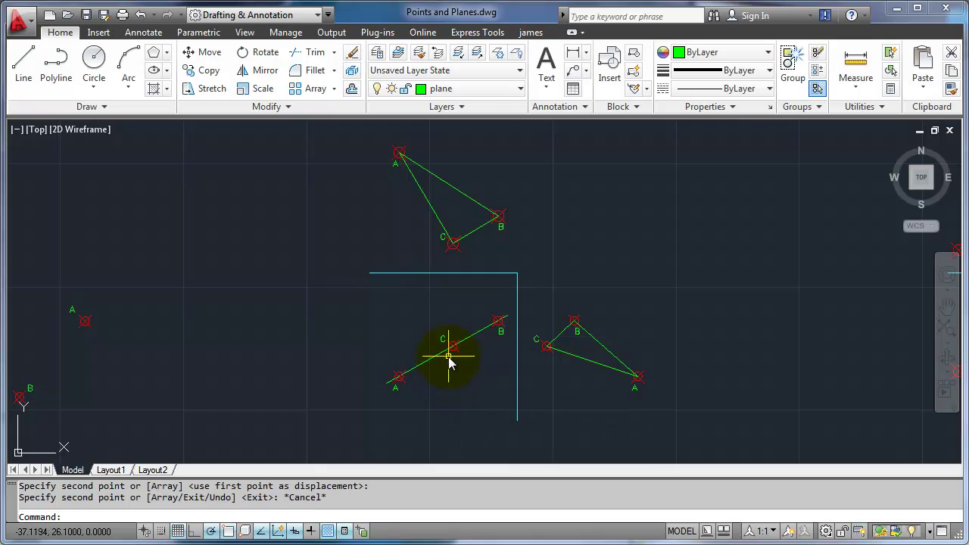
# Stretch the green edge-view line's lower endpoint so it ends exactly at point A.
pyautogui.scroll(3, 451, 353)
pyautogui.click(377, 395)
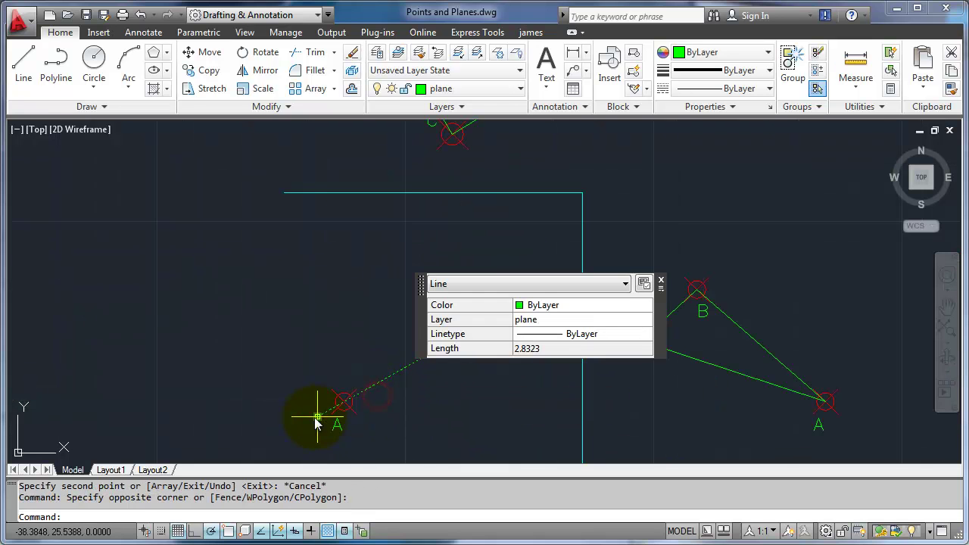
pyautogui.click(317, 417)
pyautogui.click(344, 401)
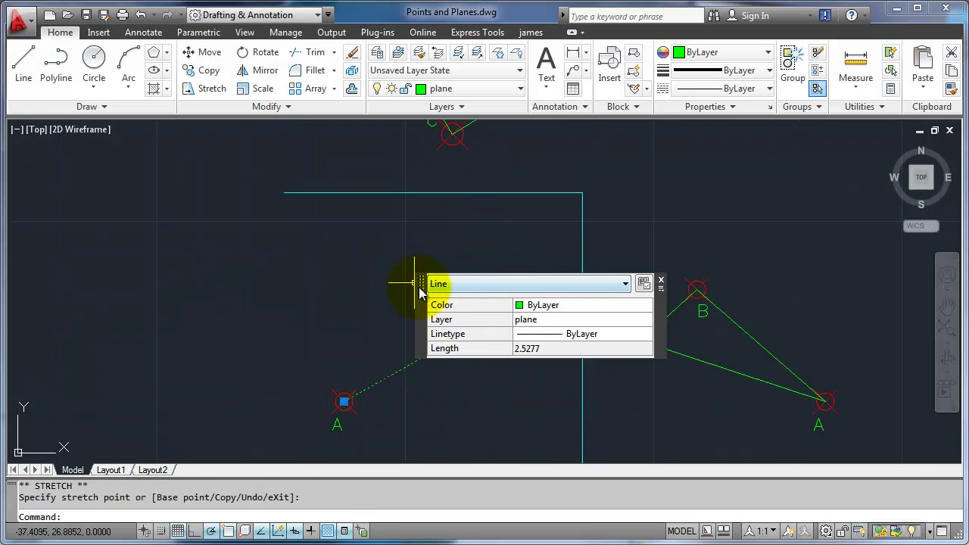
pyautogui.click(545, 288)
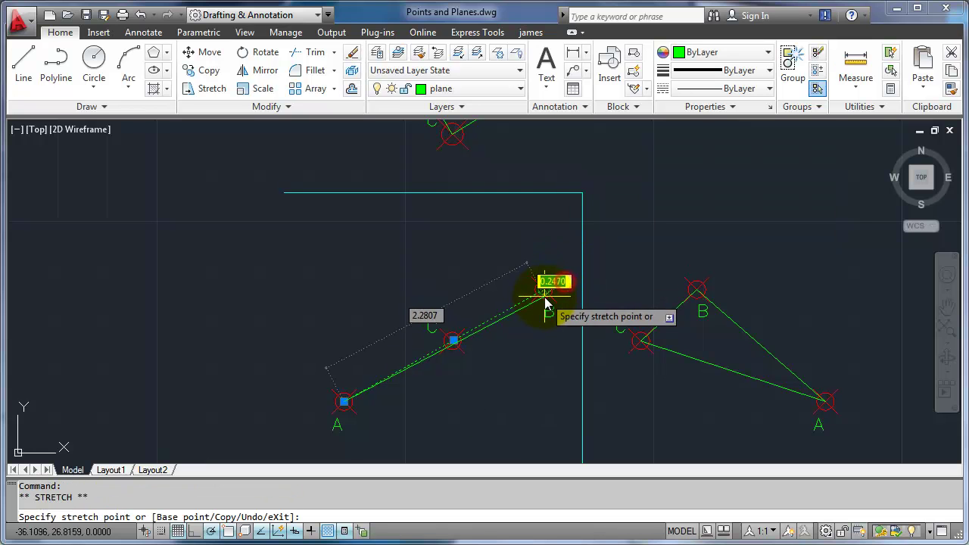
pyautogui.press('Escape')
pyautogui.press('Escape')
pyautogui.scroll(-4, 510, 265)
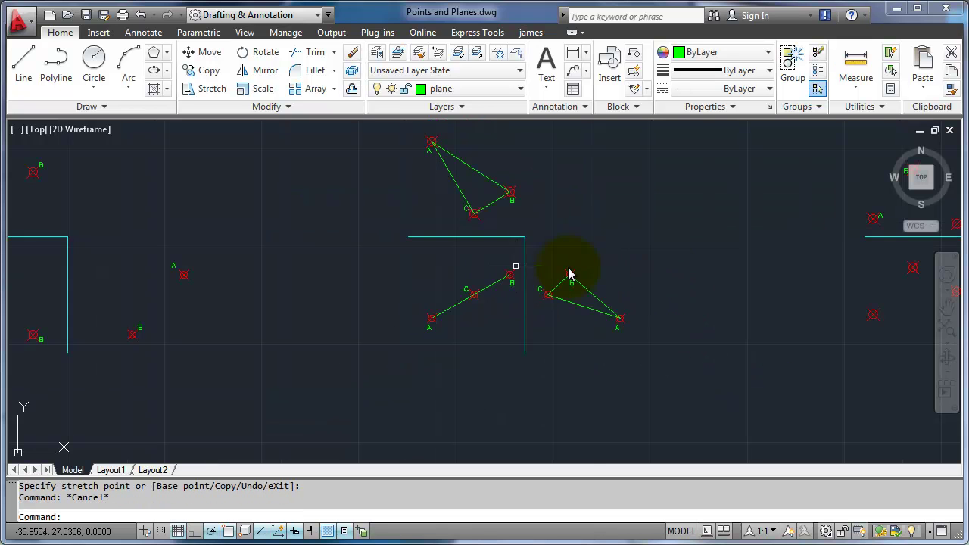
pyautogui.scroll(5, 393, 211)
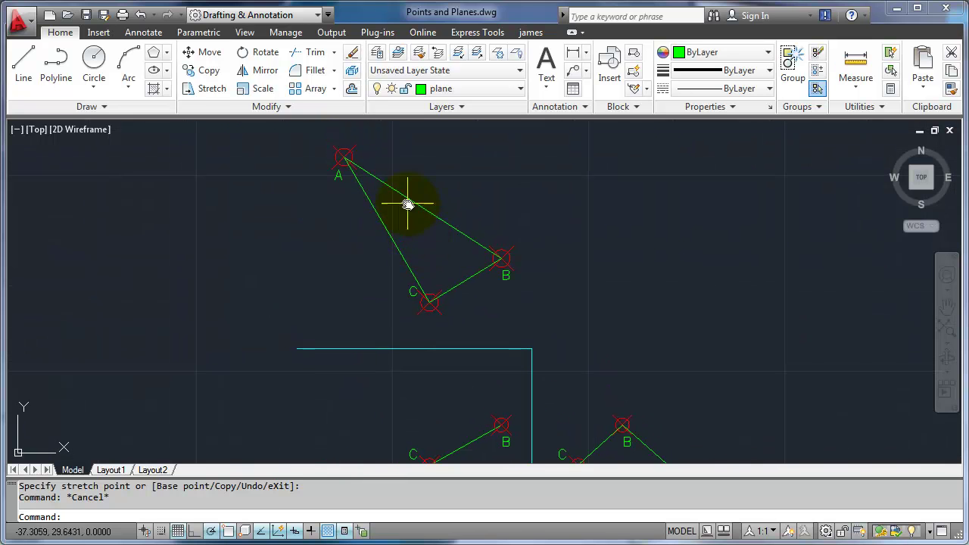
pyautogui.moveTo(441, 257)
pyautogui.mouseDown()
pyautogui.moveTo(392, 192)
pyautogui.moveTo(445, 218)
pyautogui.moveTo(381, 210)
pyautogui.moveTo(339, 164)
pyautogui.mouseUp()
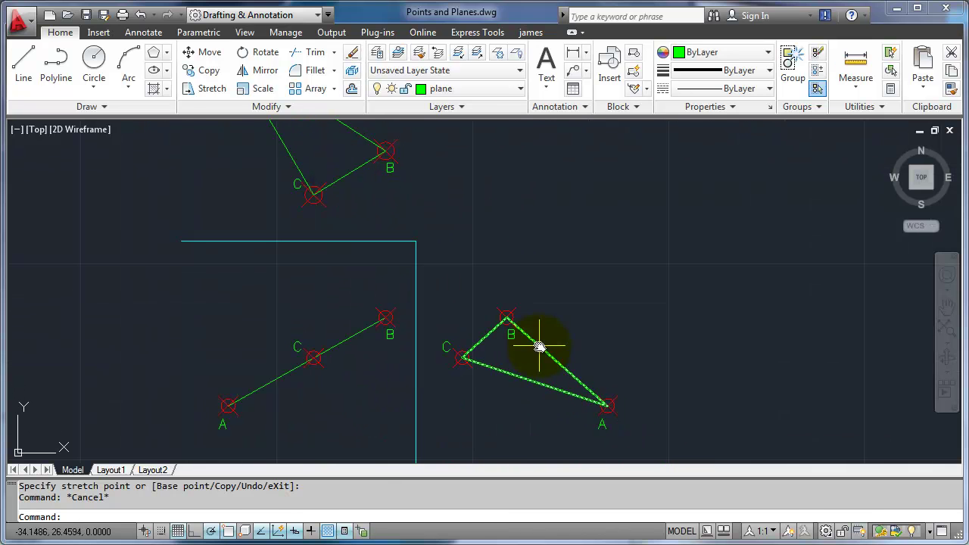
pyautogui.moveTo(345, 339)
pyautogui.mouseDown()
pyautogui.moveTo(400, 287)
pyautogui.moveTo(515, 271)
pyautogui.mouseUp()
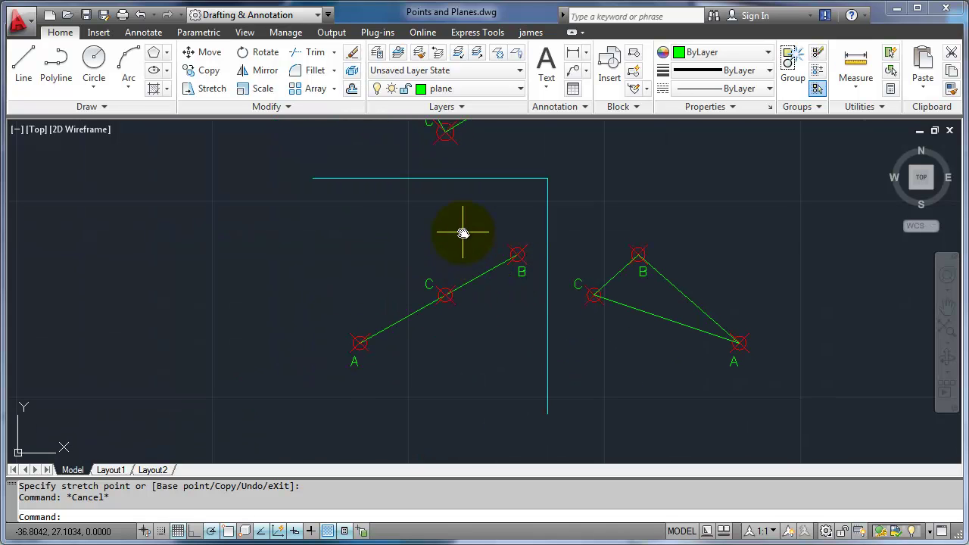
pyautogui.moveTo(463, 232); pyautogui.dragTo(449, 256)
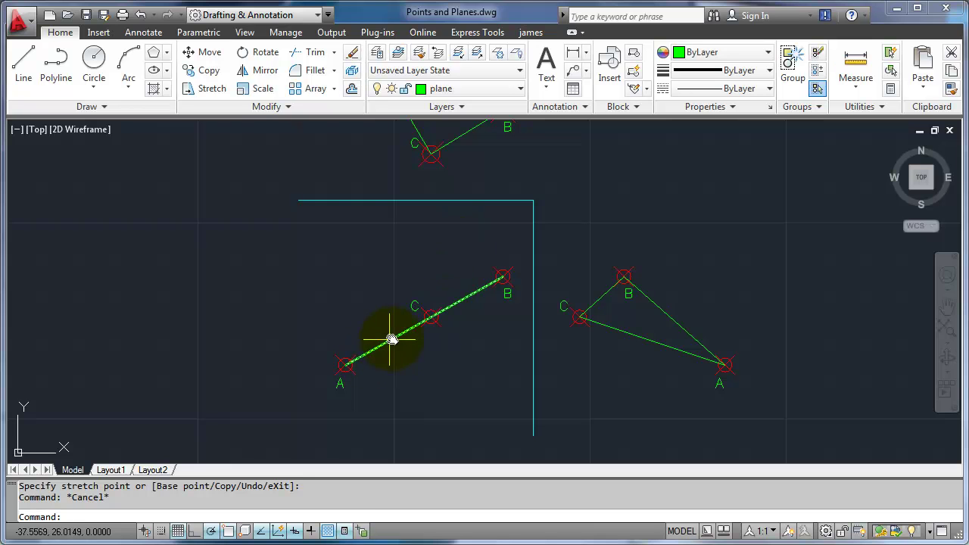